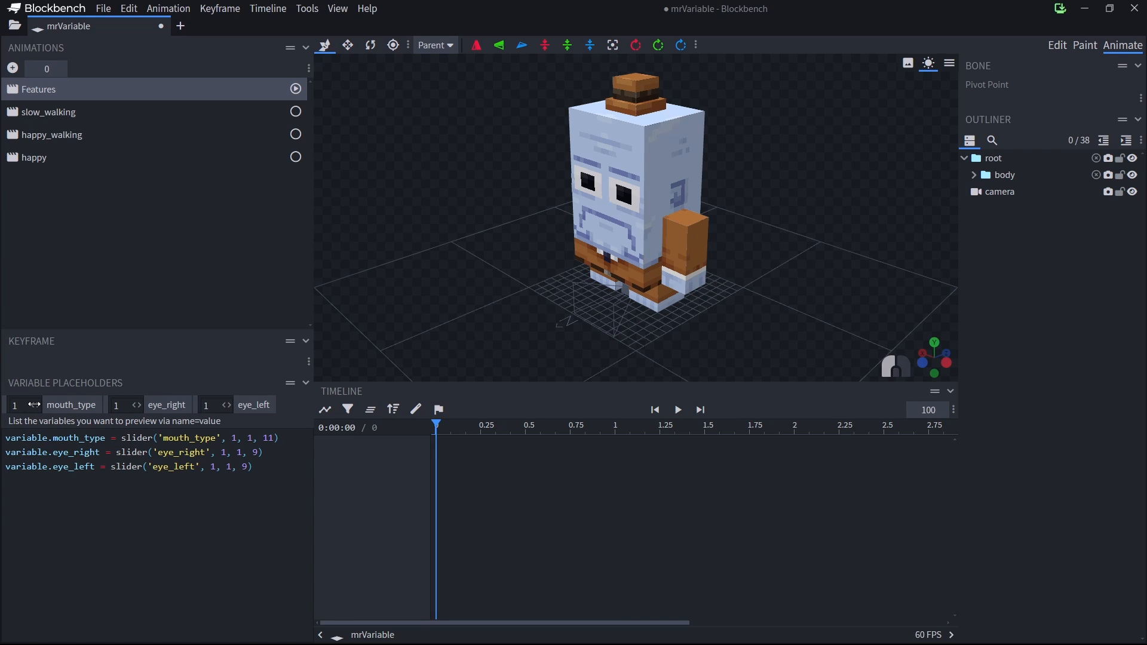
Preview the character's face variants by varying the mouth_type, eye_right and eye_left variable sliders
{"action": "mouse_move", "coordinate": [34, 405]}
{"action": "left_mouse_down"}
{"action": "mouse_move", "coordinate": [106, 399]}
{"action": "mouse_move", "coordinate": [42, 402]}
{"action": "left_mouse_up"}
{"action": "mouse_move", "coordinate": [123, 406]}
{"action": "left_mouse_down"}
{"action": "mouse_move", "coordinate": [189, 401]}
{"action": "mouse_move", "coordinate": [106, 408]}
{"action": "left_mouse_up"}
{"action": "left_click_drag", "start_coordinate": [226, 408], "coordinate": [160, 408]}
Switch to Edit mode, expand the body group and select the character's left eye plane in the model
{"action": "left_click", "coordinate": [1057, 47]}
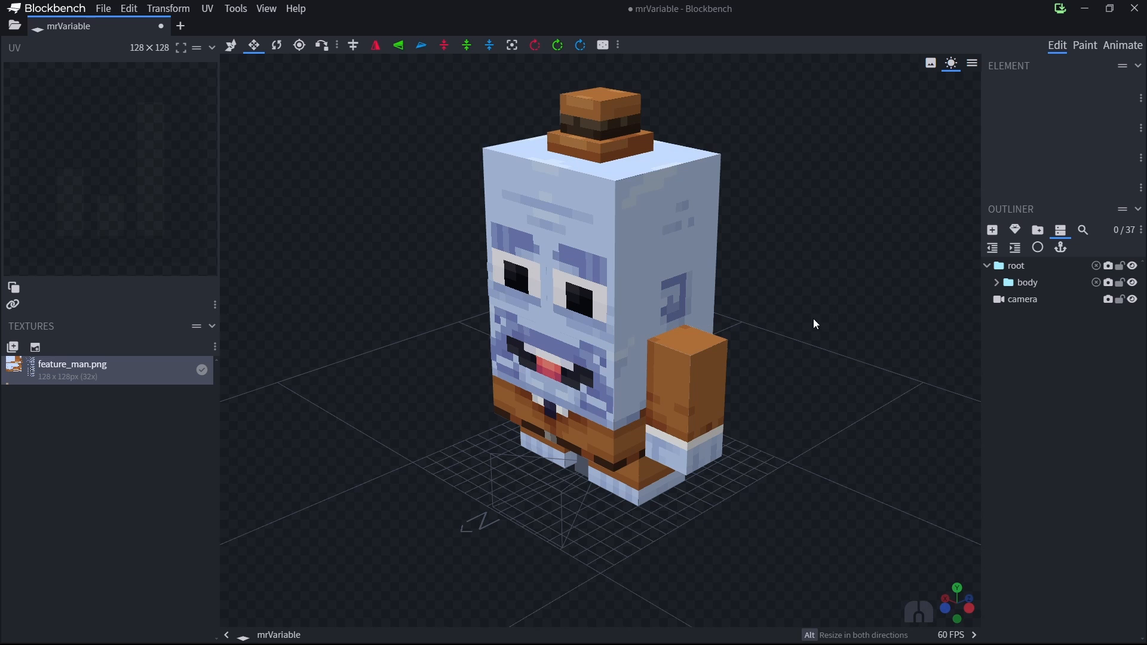
{"action": "mouse_move", "coordinate": [766, 363]}
{"action": "left_mouse_down"}
{"action": "mouse_move", "coordinate": [826, 379]}
{"action": "mouse_move", "coordinate": [888, 347]}
{"action": "mouse_move", "coordinate": [769, 353]}
{"action": "left_mouse_up"}
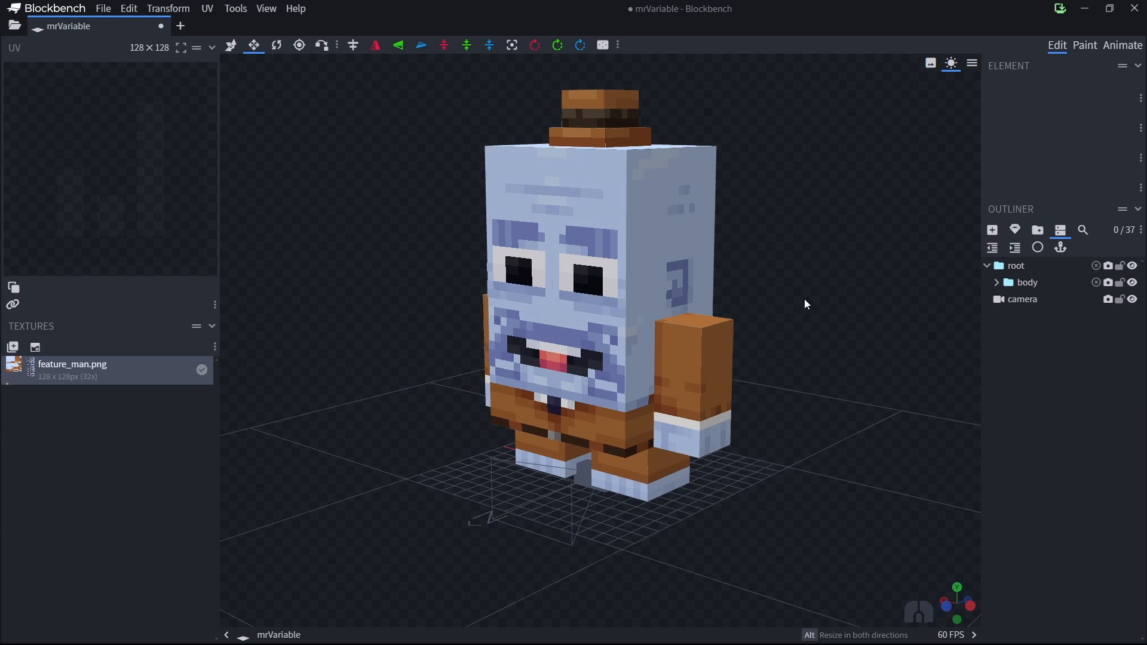
{"action": "left_click", "coordinate": [995, 281]}
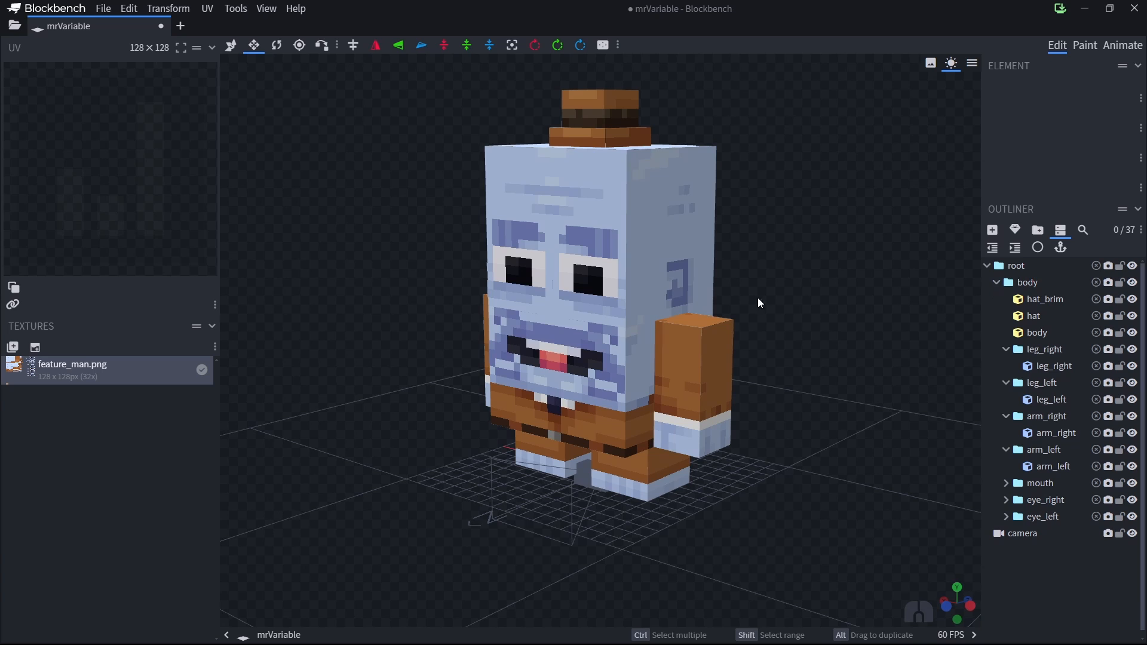
{"action": "left_click", "coordinate": [554, 288]}
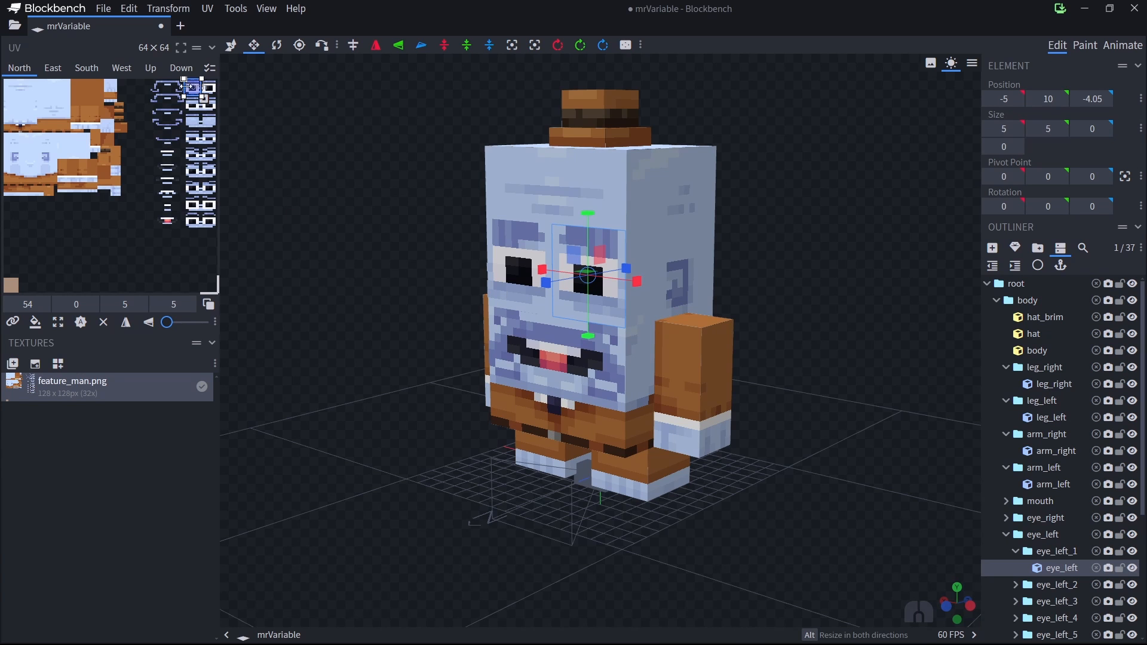
Compare the UV regions of the eye_left_1 and eye_left_2 groups on the texture
{"action": "left_click", "coordinate": [189, 246]}
{"action": "scroll", "coordinate": [153, 251], "scroll_direction": "up", "scroll_amount": 1}
{"action": "scroll", "coordinate": [150, 253], "scroll_direction": "up", "scroll_amount": 1}
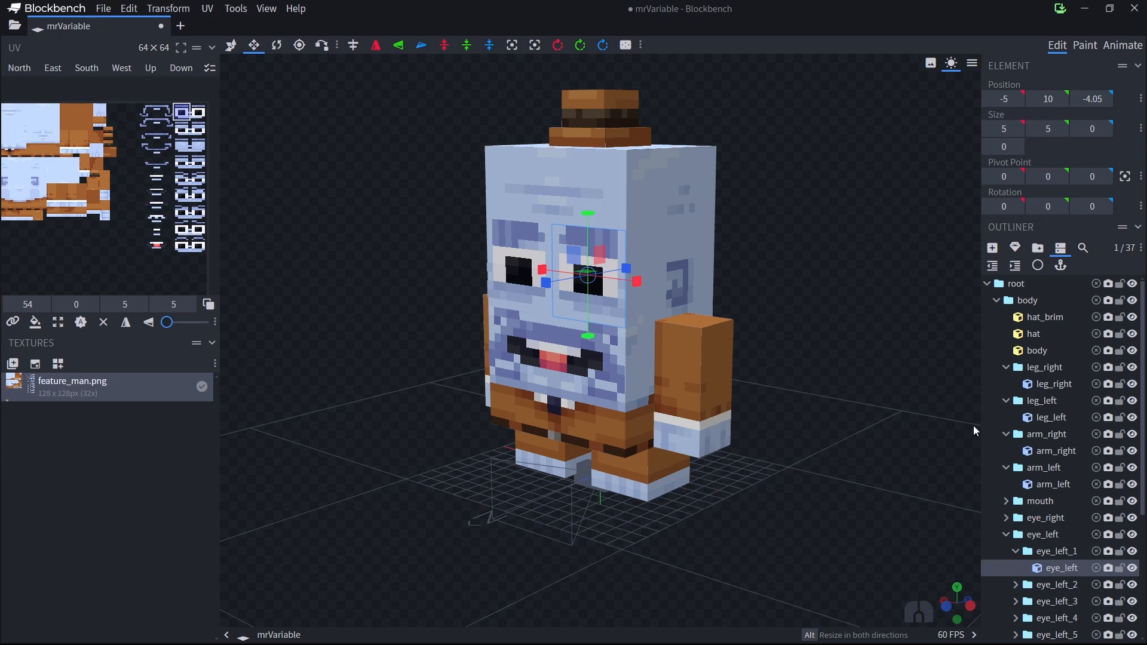
{"action": "left_click", "coordinate": [1047, 585]}
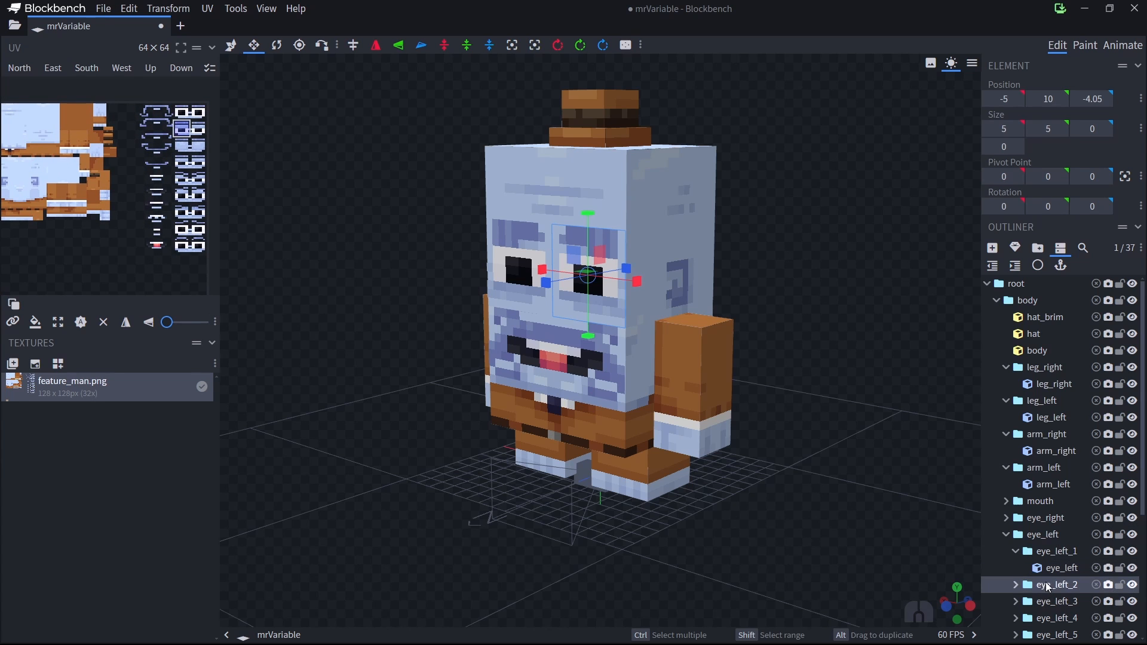
{"action": "left_click", "coordinate": [1016, 553]}
{"action": "left_click", "coordinate": [1042, 552]}
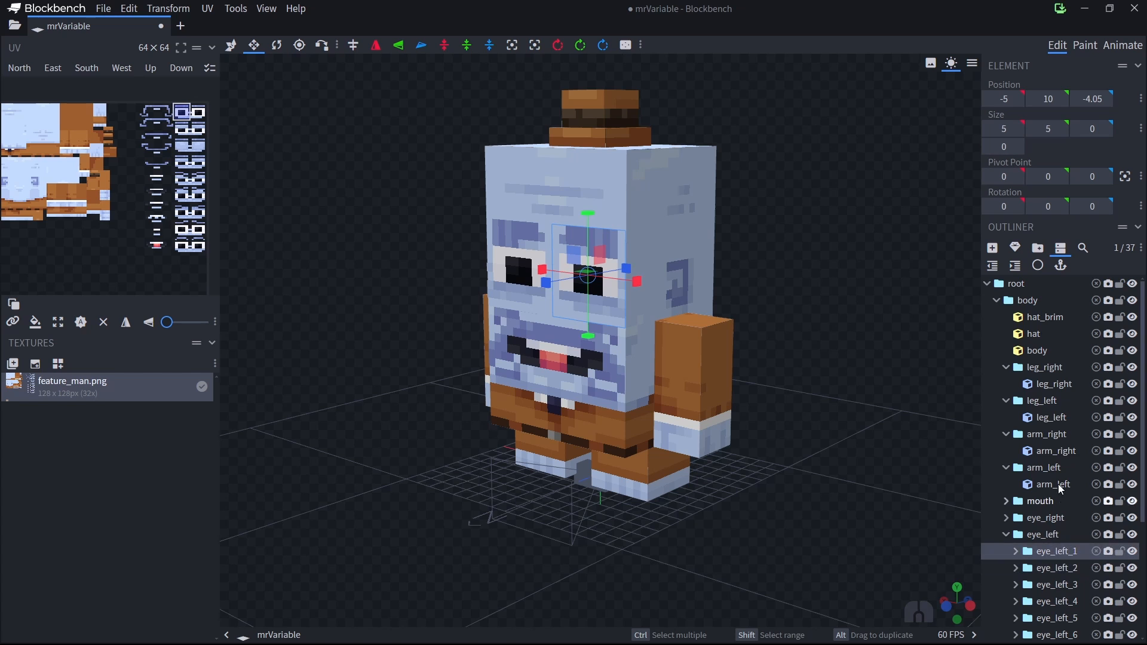
Expand the eye_right and mouth groups and select mouth_1
{"action": "scroll", "coordinate": [1059, 484], "scroll_direction": "down", "scroll_amount": 3}
{"action": "left_click", "coordinate": [1006, 342]}
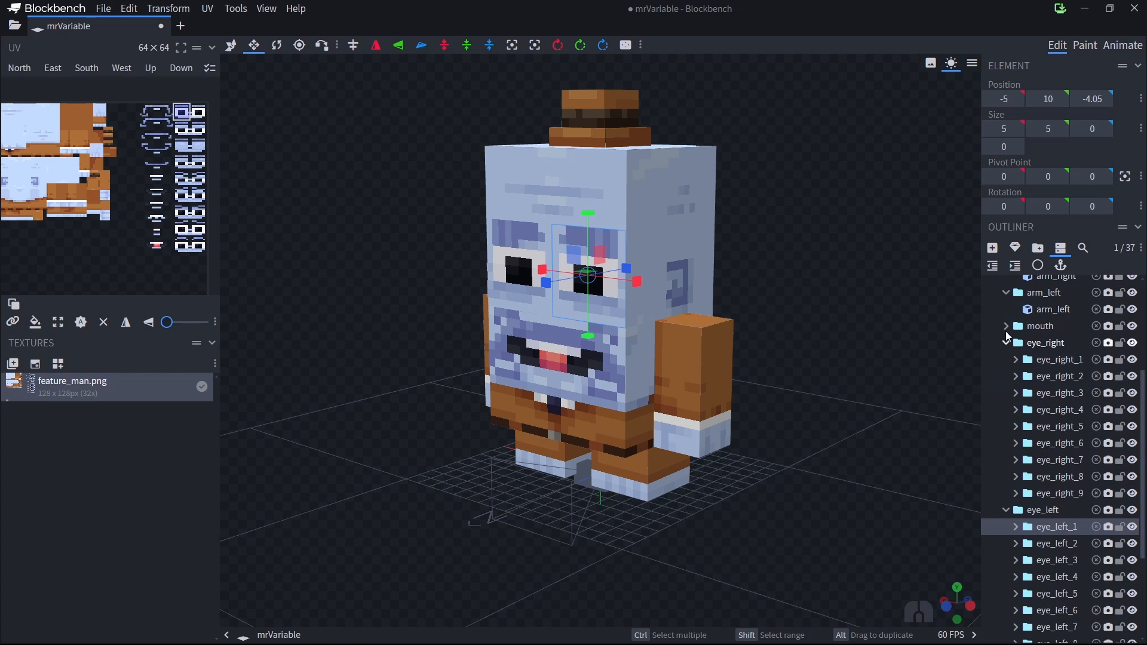
{"action": "left_click", "coordinate": [1006, 326]}
{"action": "left_click", "coordinate": [1048, 342]}
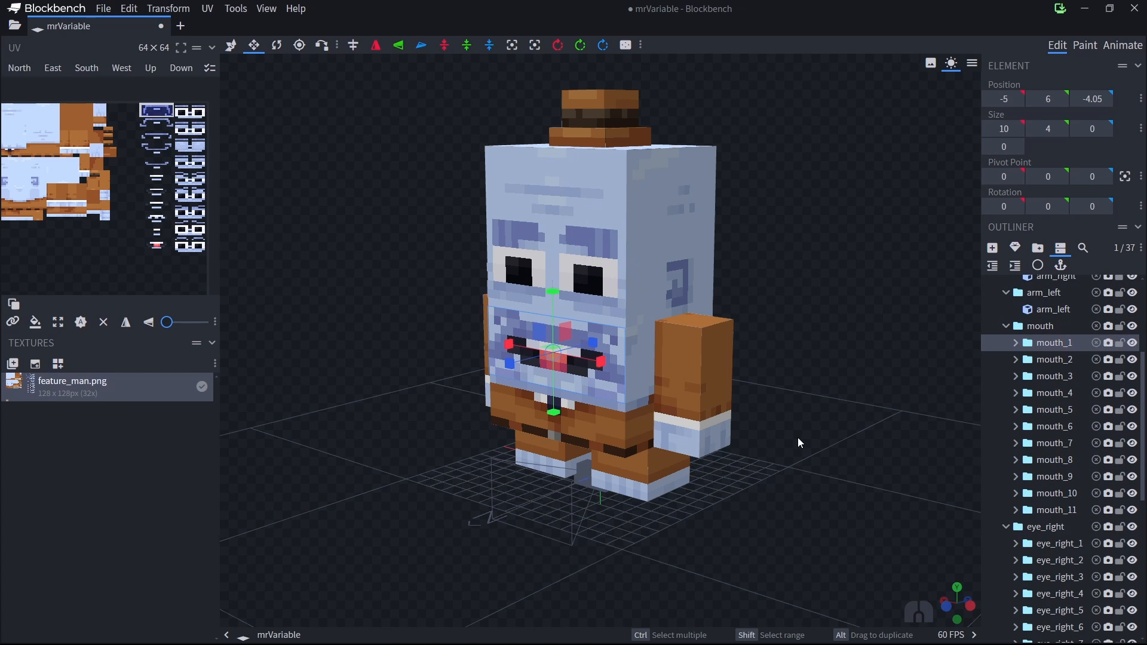
Examine the position and UV regions of mouth variants 2 to 5 and right eye variants 1, 2 and 4
{"action": "mouse_move", "coordinate": [798, 437]}
{"action": "left_mouse_down"}
{"action": "mouse_move", "coordinate": [886, 428]}
{"action": "mouse_move", "coordinate": [804, 429]}
{"action": "left_mouse_up"}
{"action": "left_click", "coordinate": [1038, 363]}
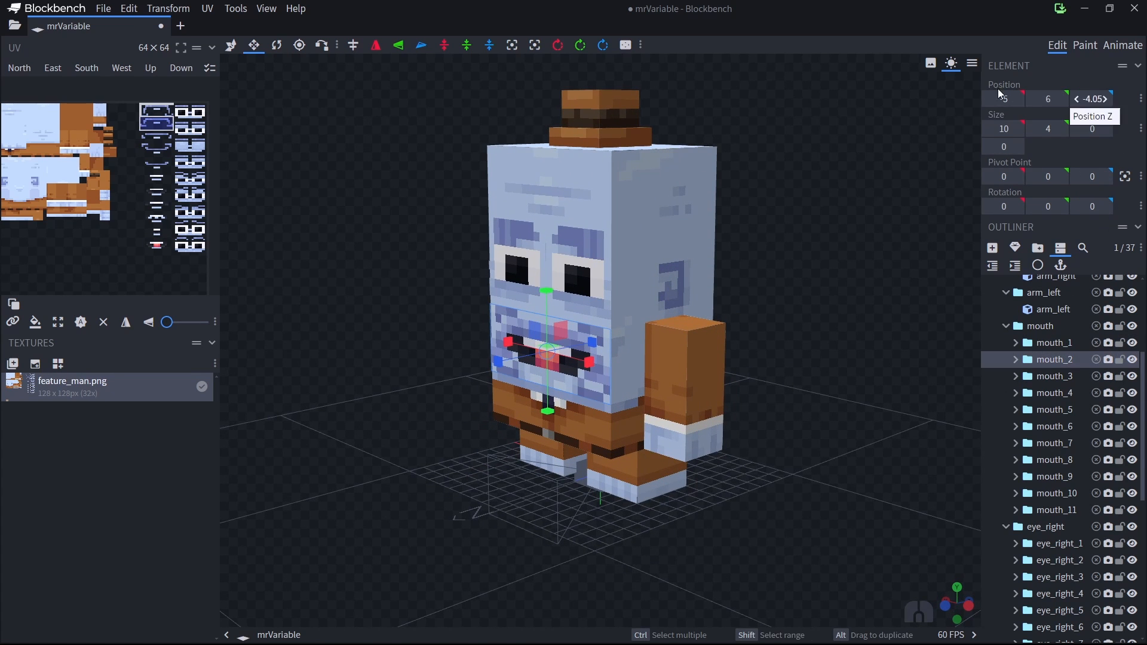
{"action": "left_click", "coordinate": [1069, 374]}
{"action": "left_click", "coordinate": [1067, 388]}
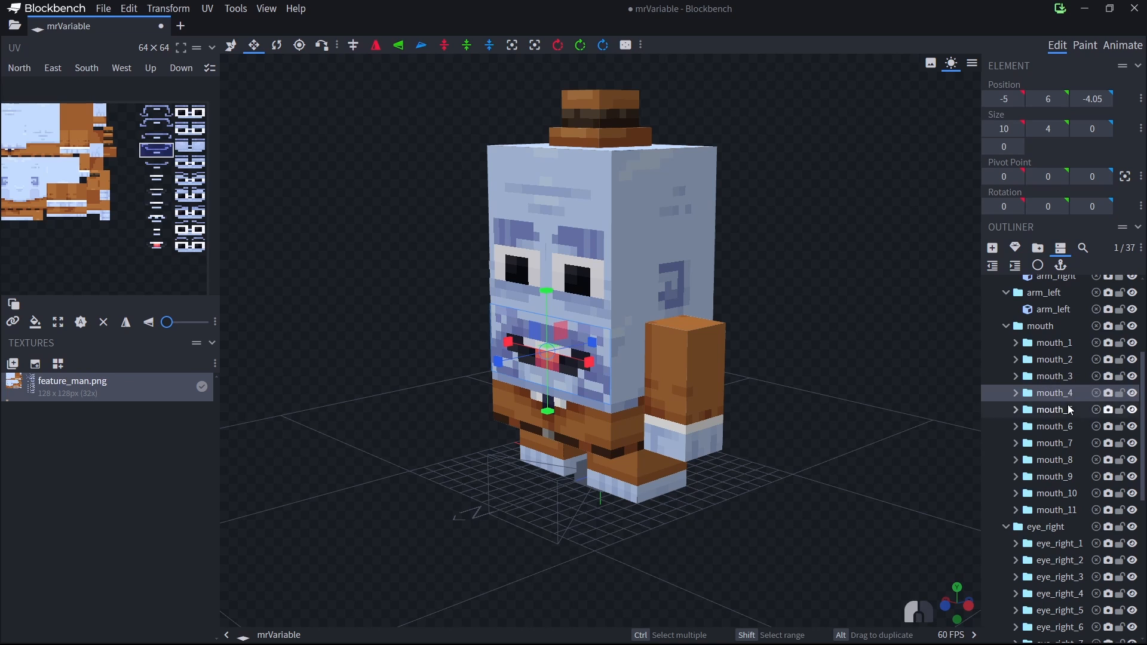
{"action": "left_click", "coordinate": [1065, 410]}
{"action": "left_click", "coordinate": [1062, 544]}
{"action": "left_click", "coordinate": [1064, 561]}
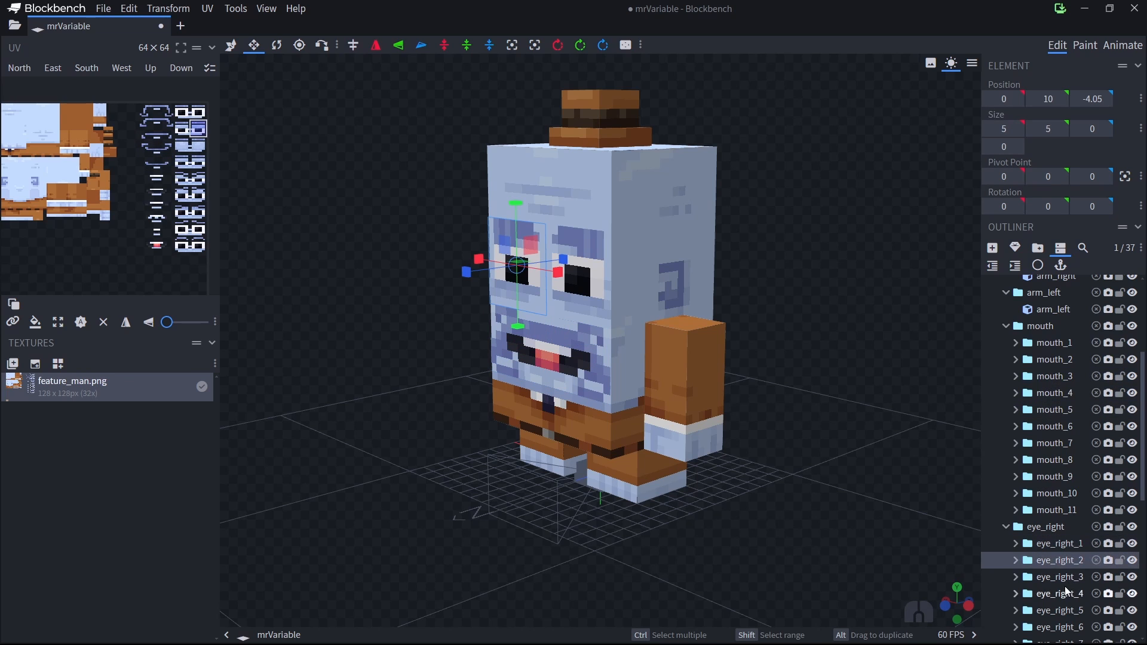
{"action": "left_click", "coordinate": [1069, 594]}
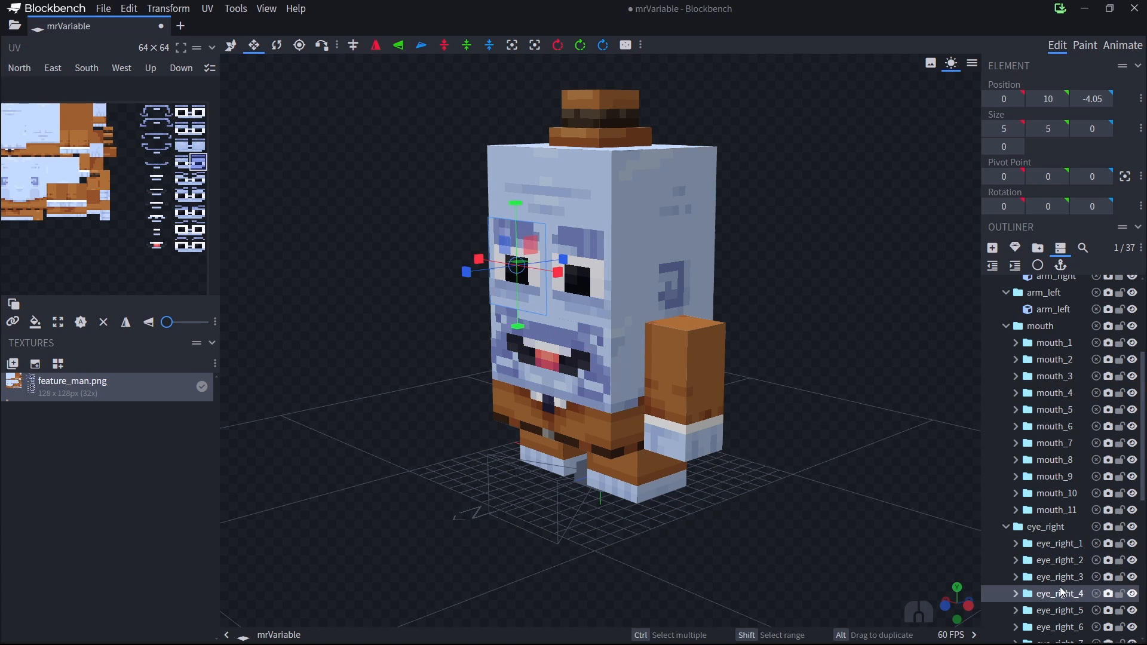
With the mouth group temporarily hidden, examine the UV regions of mouth_1 through mouth_7
{"action": "left_click", "coordinate": [1132, 326]}
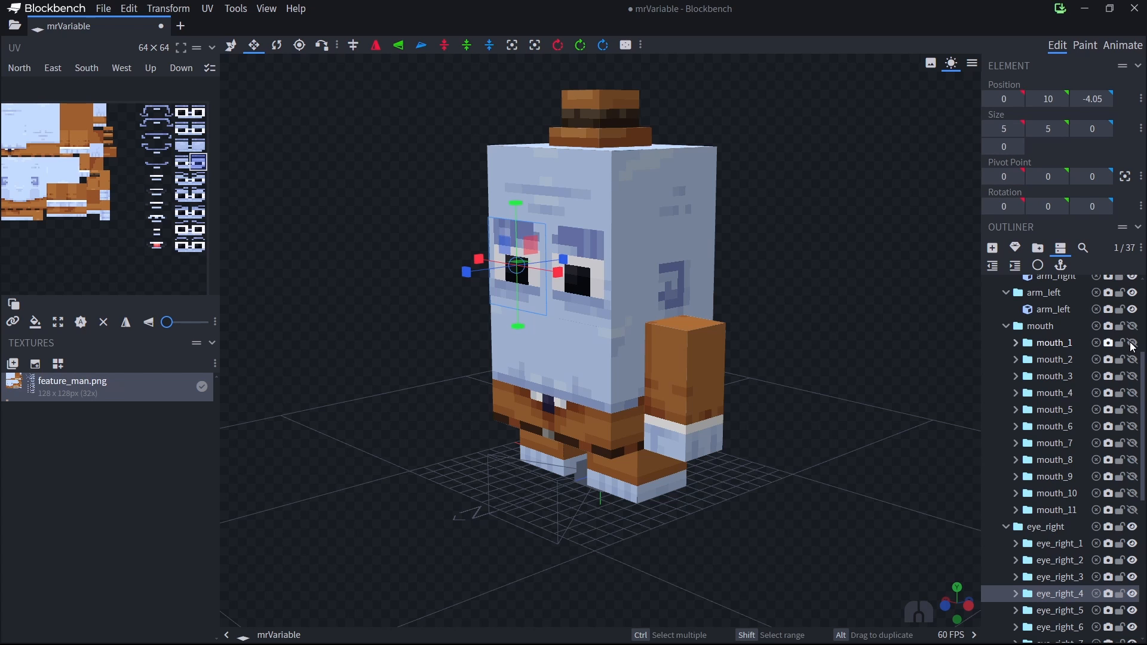
{"action": "left_click", "coordinate": [1085, 344]}
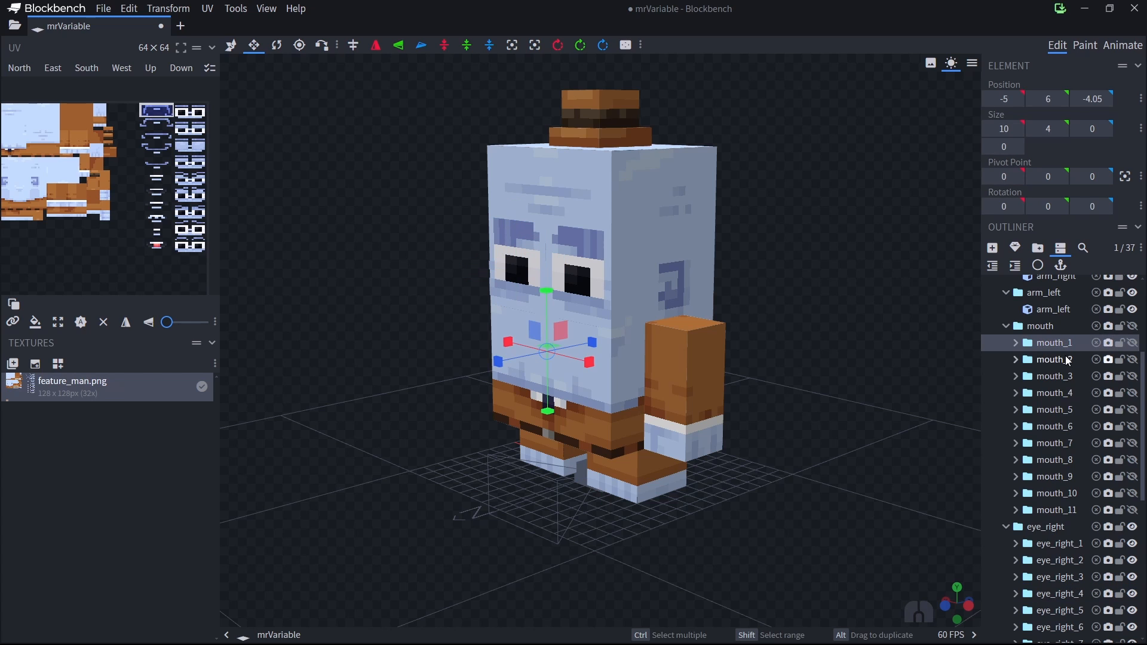
{"action": "left_click", "coordinate": [1068, 360]}
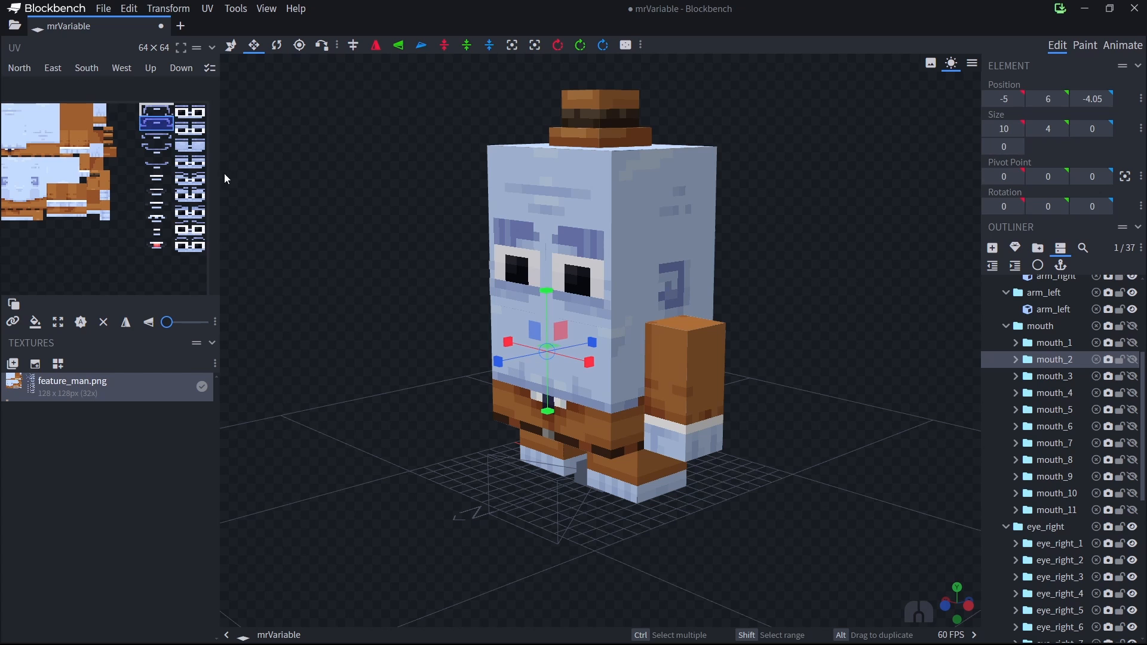
{"action": "left_click", "coordinate": [1056, 376]}
{"action": "left_click", "coordinate": [1068, 398]}
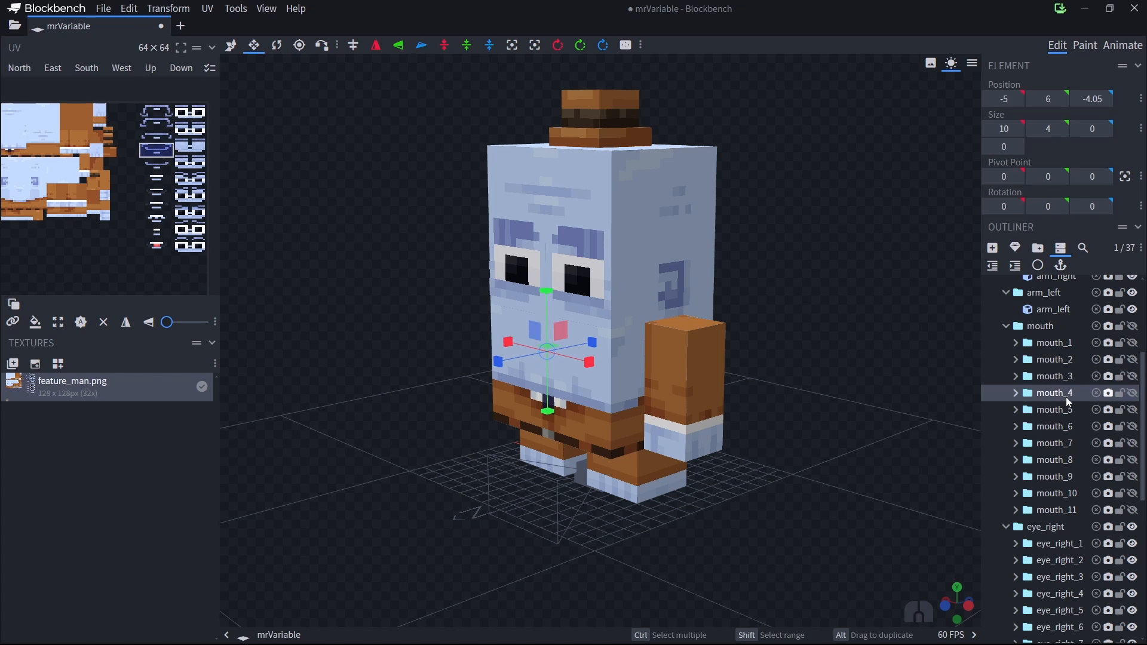
{"action": "left_click", "coordinate": [1068, 411]}
{"action": "left_click", "coordinate": [1068, 428]}
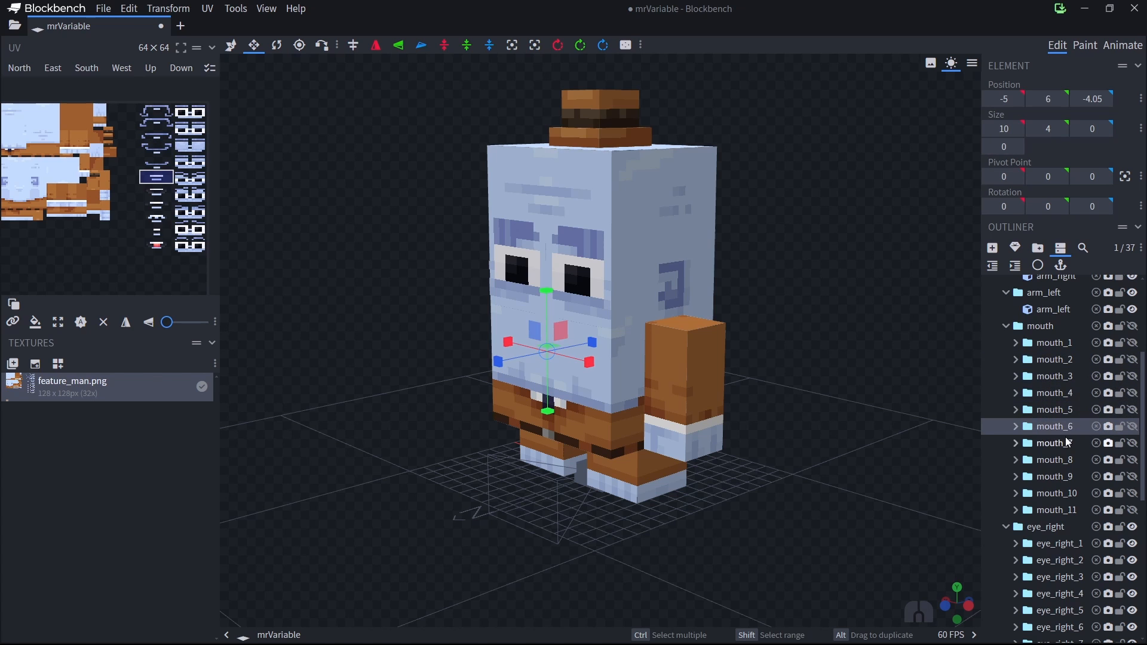
{"action": "left_click", "coordinate": [1068, 443]}
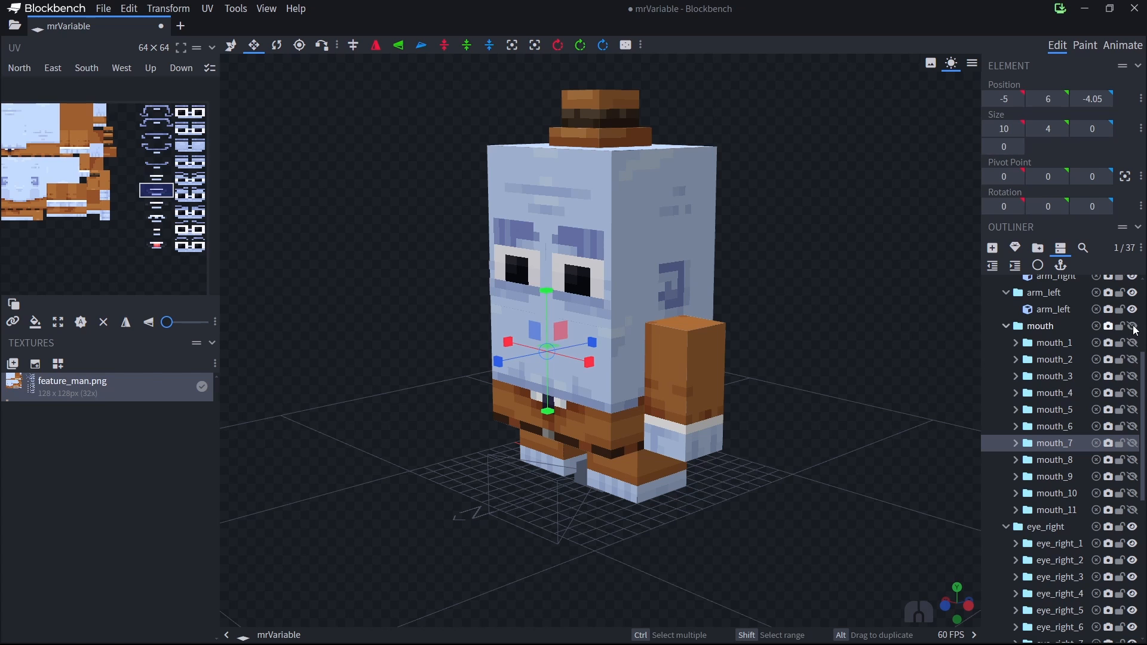
{"action": "left_click", "coordinate": [1133, 326]}
Collapse the mouth, eye_right and eye_left groups and clear the selection
{"action": "left_click", "coordinate": [1005, 326]}
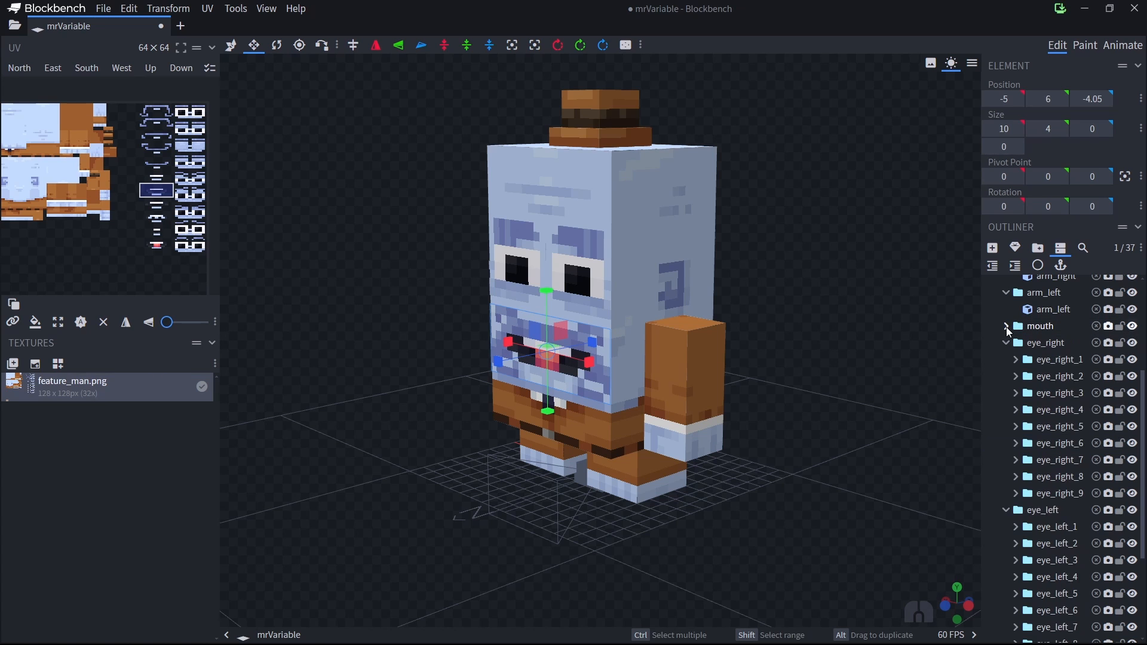
{"action": "left_click", "coordinate": [1006, 343]}
{"action": "left_click", "coordinate": [1006, 360]}
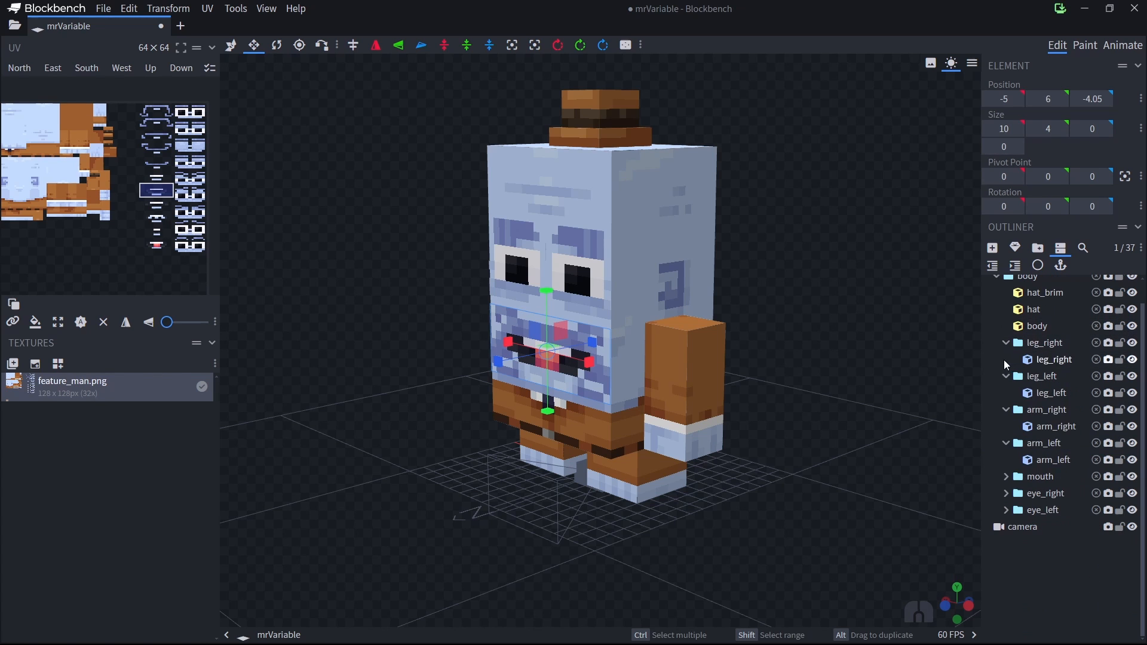
{"action": "left_click", "coordinate": [917, 378]}
{"action": "mouse_move", "coordinate": [846, 382]}
{"action": "left_mouse_down"}
{"action": "mouse_move", "coordinate": [844, 392]}
{"action": "mouse_move", "coordinate": [960, 377]}
{"action": "mouse_move", "coordinate": [829, 383]}
{"action": "left_mouse_up"}
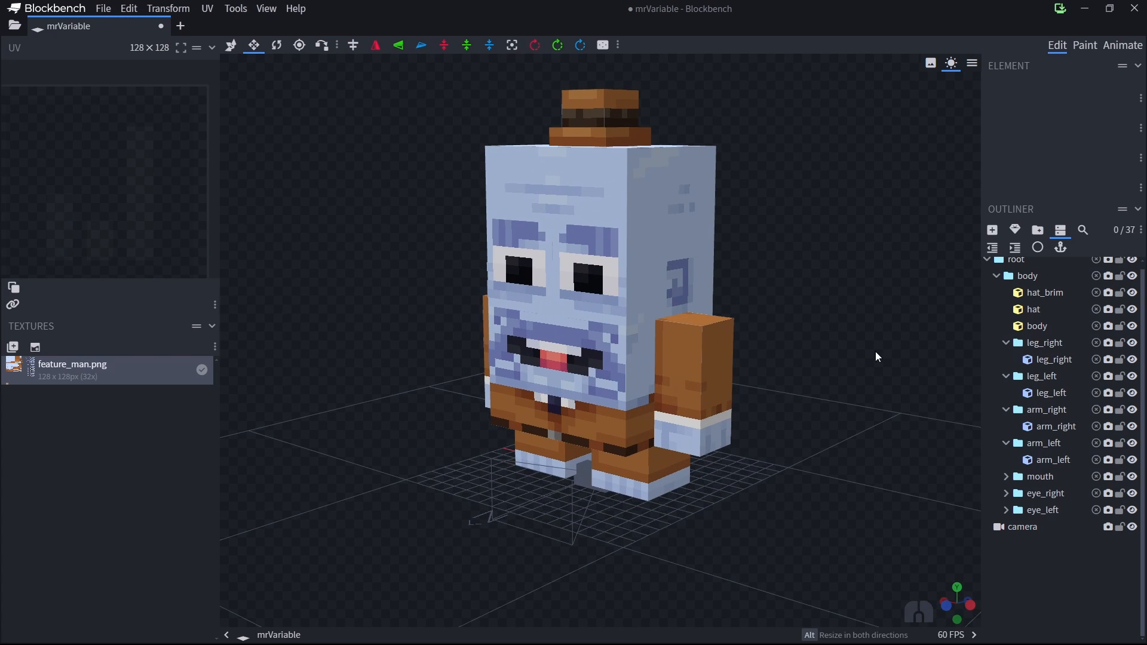
Select the mouth plane on the model, inspect the contents of mouth_1, mouth_2 and mouth_3, and collapse them
{"action": "left_click", "coordinate": [589, 366]}
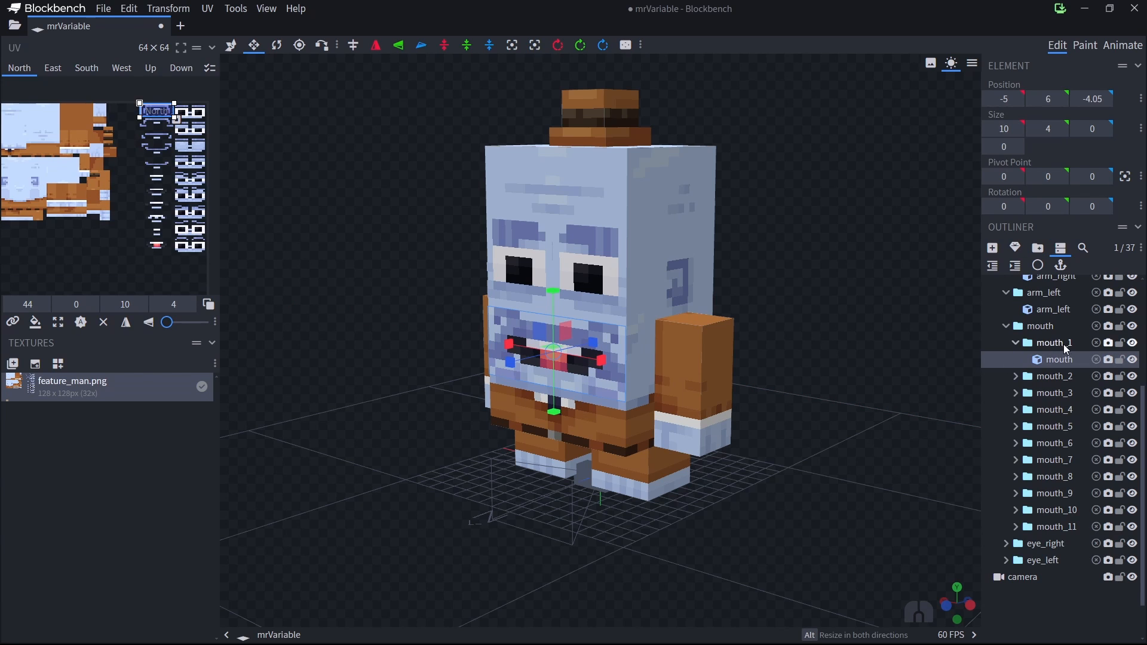
{"action": "left_click", "coordinate": [1015, 377]}
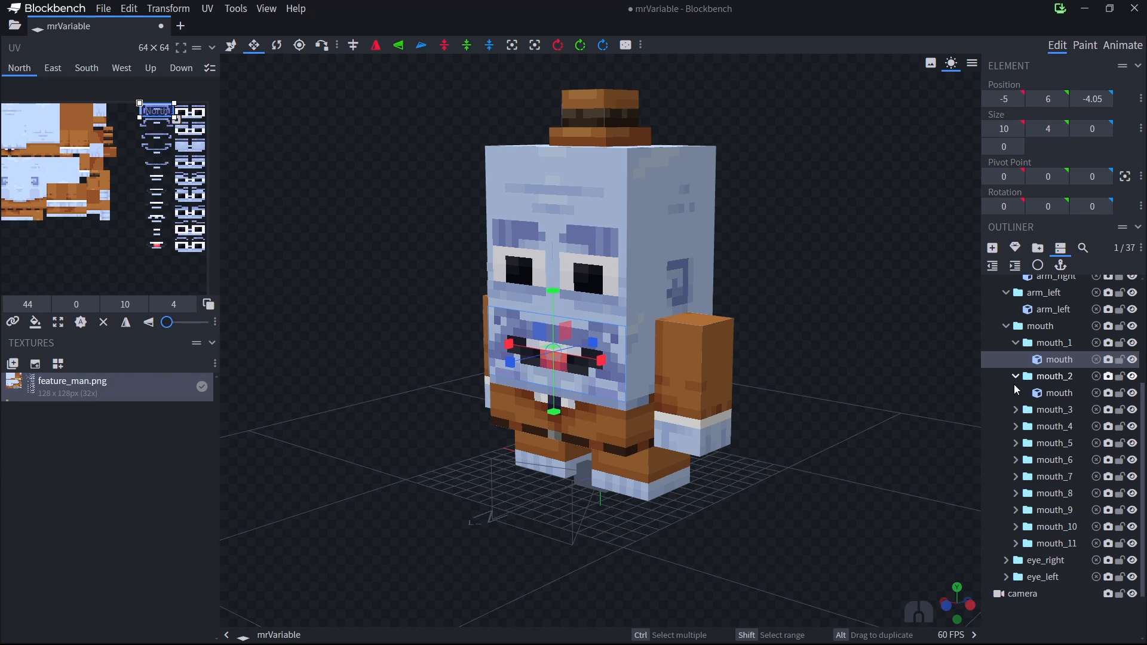
{"action": "left_click", "coordinate": [1016, 410]}
{"action": "left_click", "coordinate": [1015, 409]}
{"action": "left_click", "coordinate": [1016, 376]}
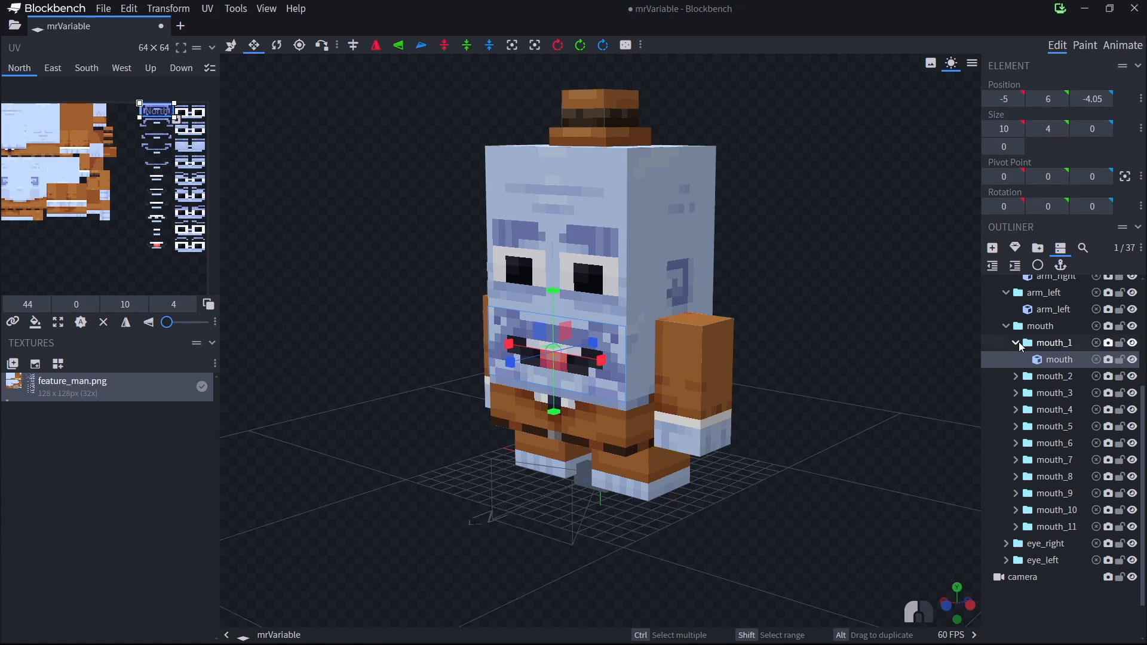
{"action": "left_click", "coordinate": [1019, 342]}
Clear the mouth plane selection and collapse the mouth group
{"action": "left_click_drag", "start_coordinate": [945, 382], "coordinate": [912, 389]}
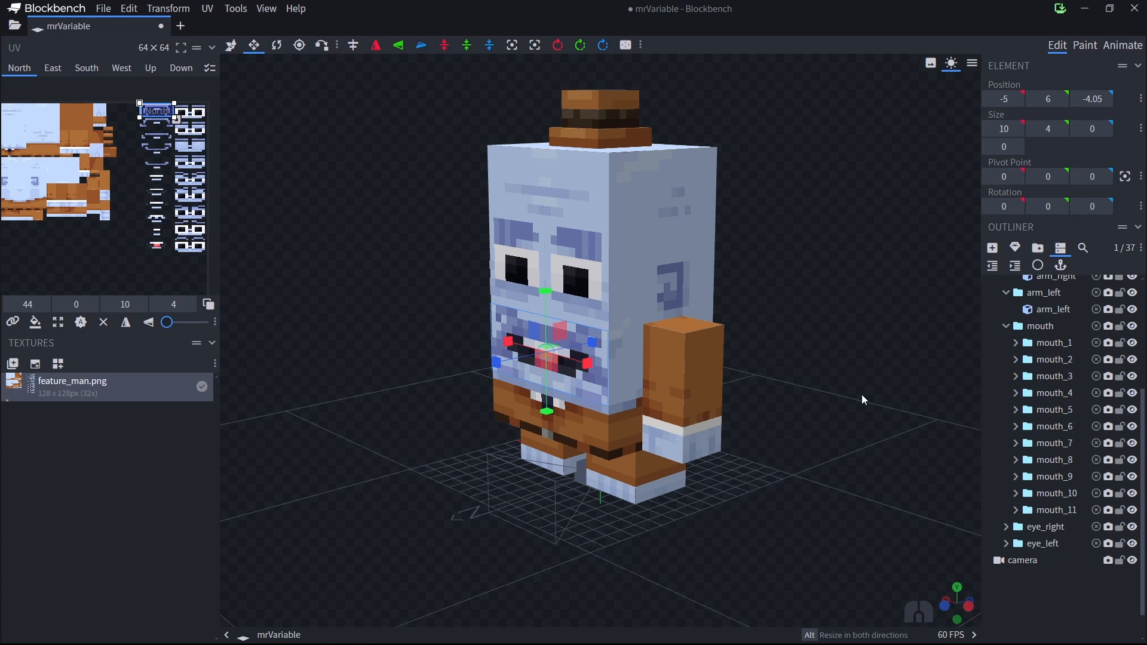
{"action": "left_click_drag", "start_coordinate": [786, 402], "coordinate": [852, 392]}
{"action": "left_click", "coordinate": [854, 359]}
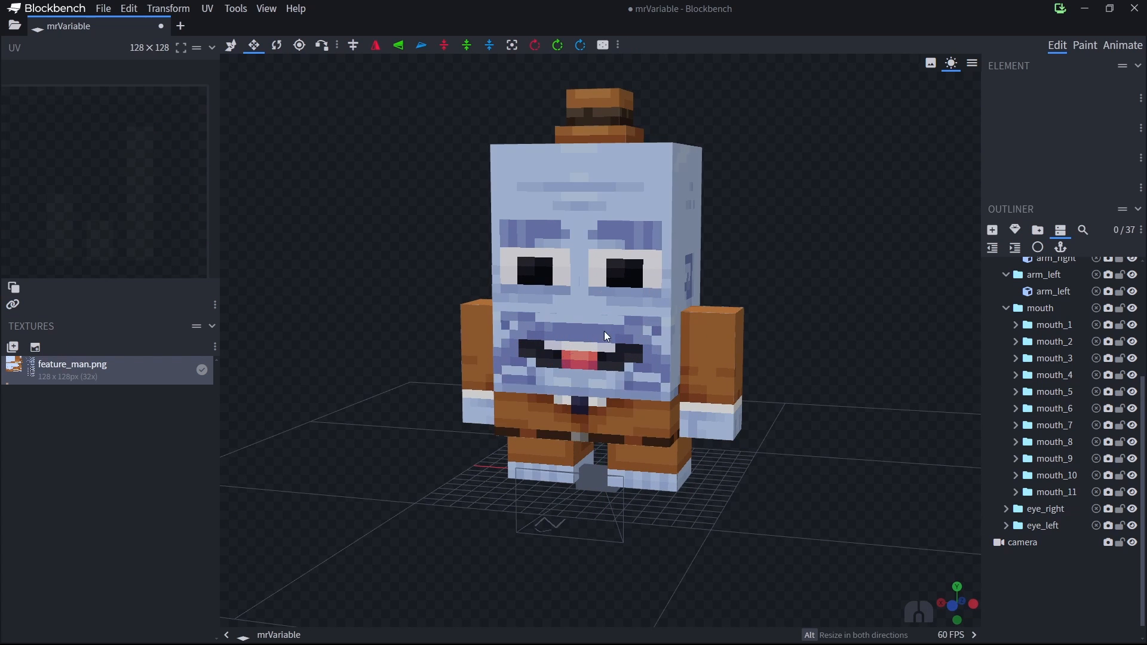
{"action": "left_click_drag", "start_coordinate": [922, 293], "coordinate": [893, 340]}
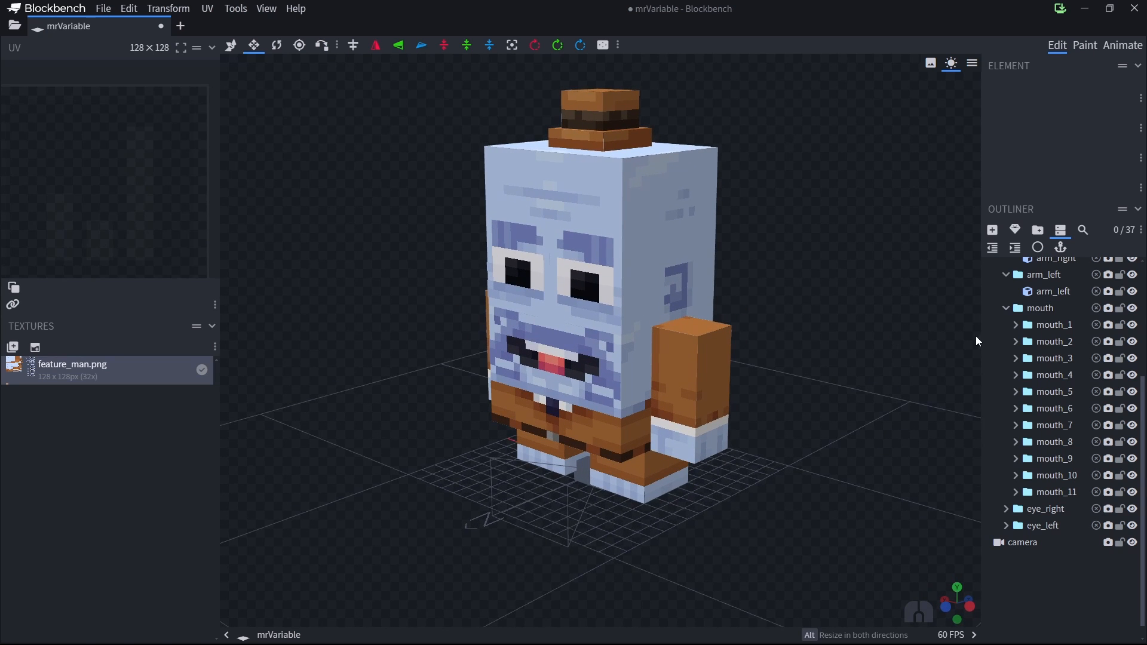
{"action": "left_click", "coordinate": [1005, 308]}
{"action": "scroll", "coordinate": [1016, 490], "scroll_direction": "up", "scroll_amount": 1}
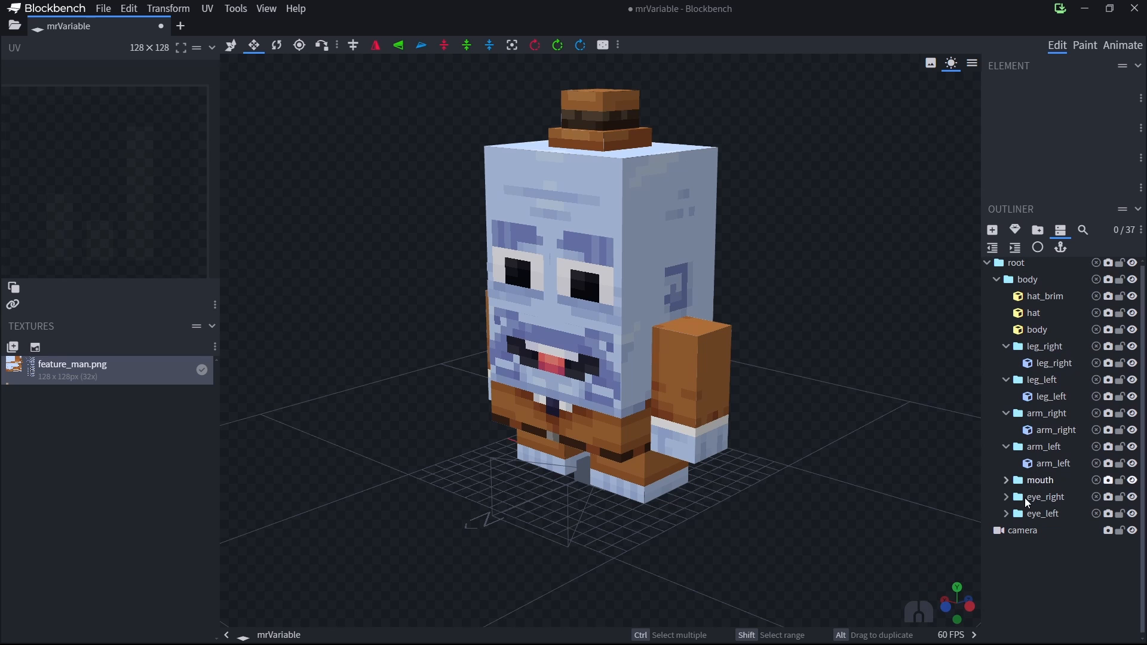
{"action": "left_click_drag", "start_coordinate": [976, 555], "coordinate": [878, 505]}
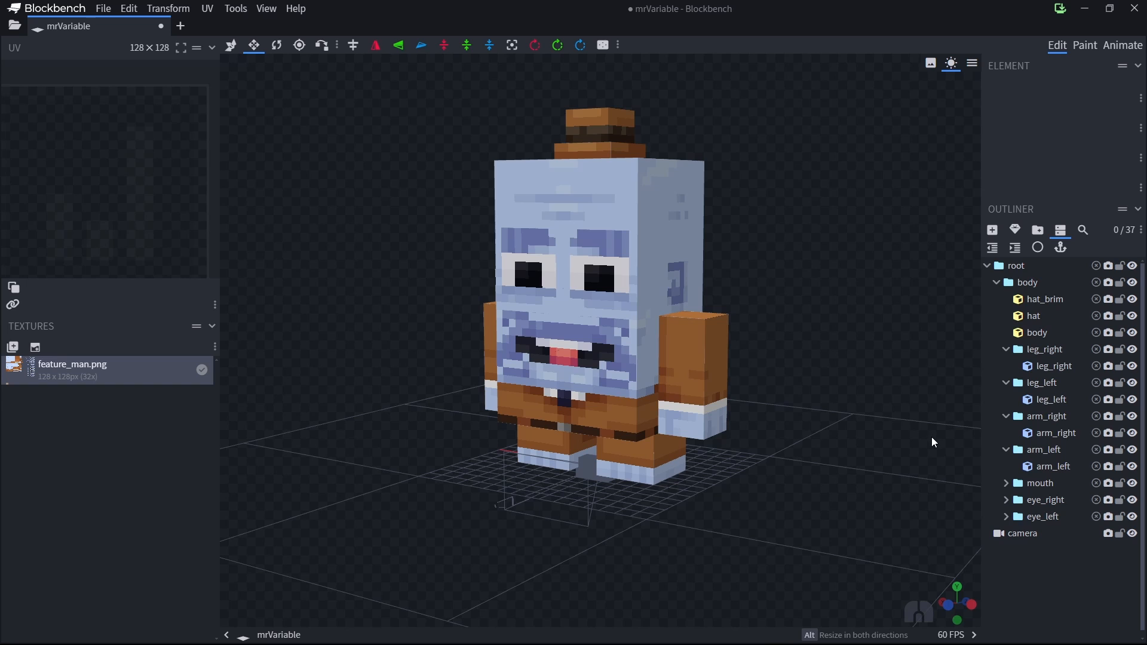
Select the mouth group and expand the mouth, eye_right and eye_left groups to review their numbered variant subgroups
{"action": "left_click", "coordinate": [1067, 484]}
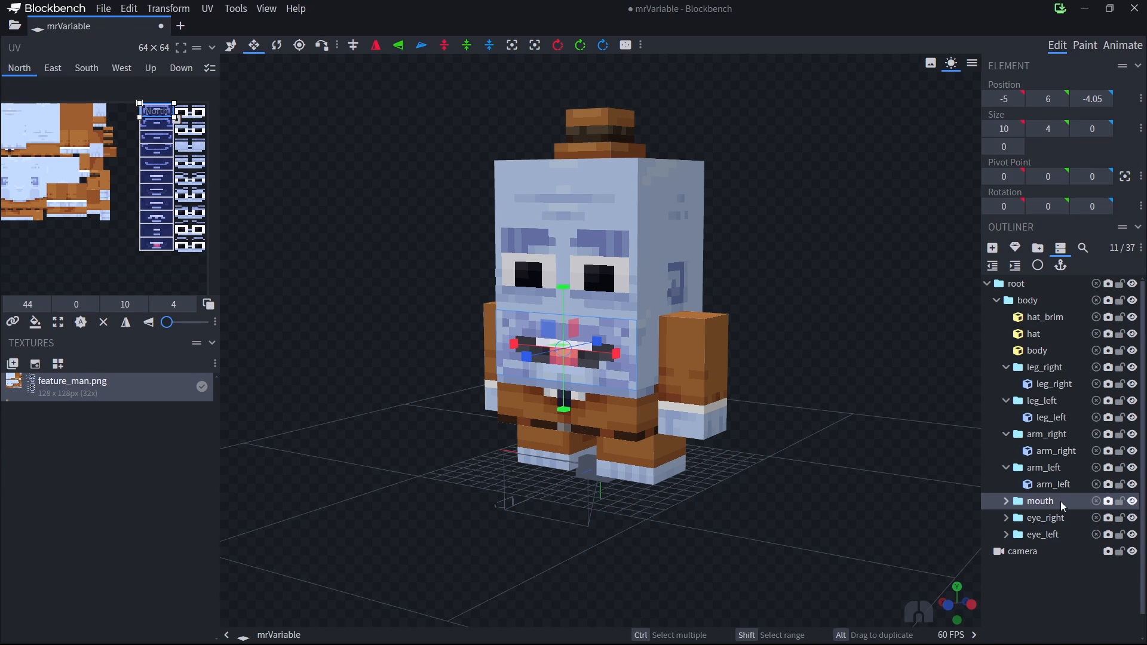
{"action": "left_click", "coordinate": [1006, 501]}
{"action": "scroll", "coordinate": [1070, 426], "scroll_direction": "down", "scroll_amount": 3}
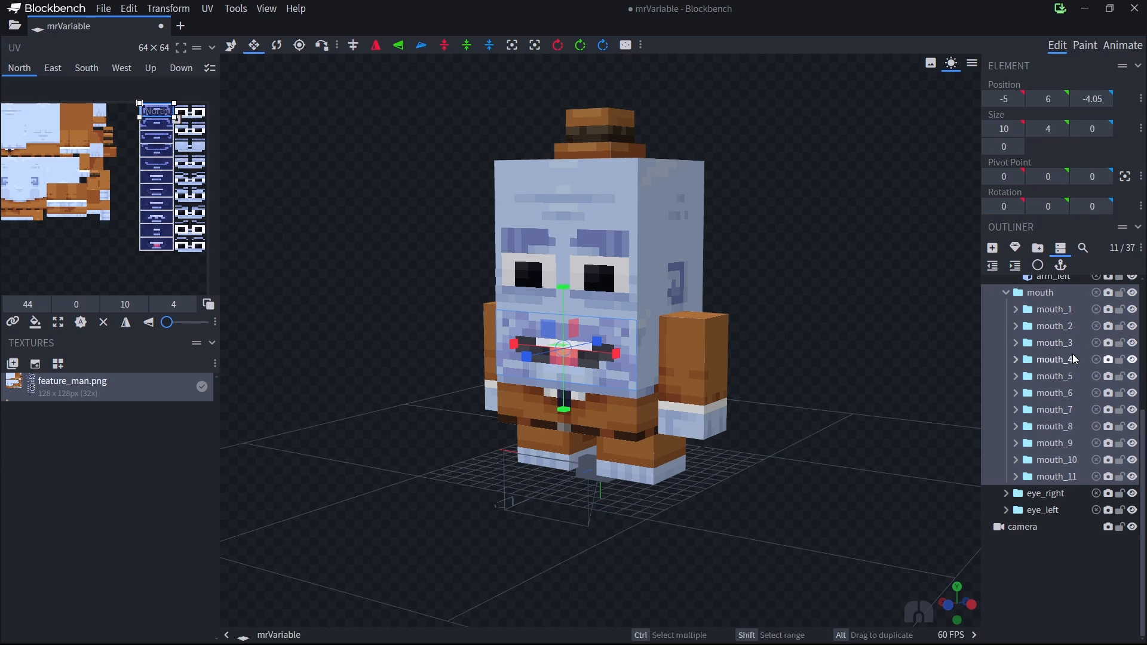
{"action": "left_click", "coordinate": [1006, 493]}
{"action": "scroll", "coordinate": [1027, 499], "scroll_direction": "down", "scroll_amount": 3}
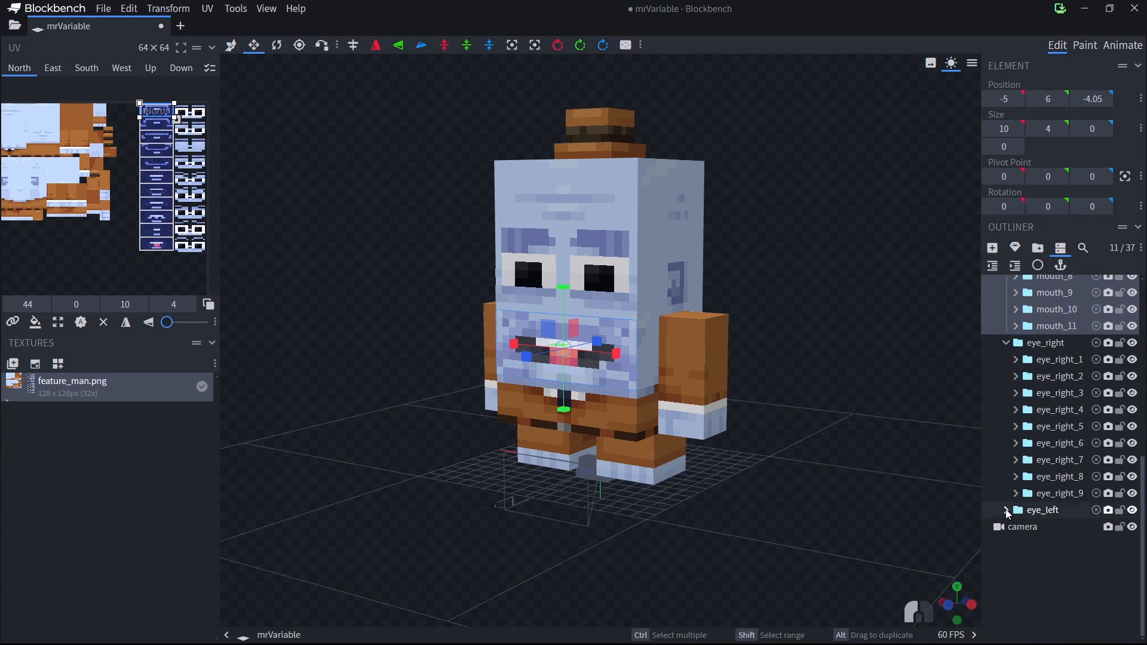
{"action": "left_click", "coordinate": [1006, 510]}
{"action": "scroll", "coordinate": [1039, 508], "scroll_direction": "down", "scroll_amount": 3}
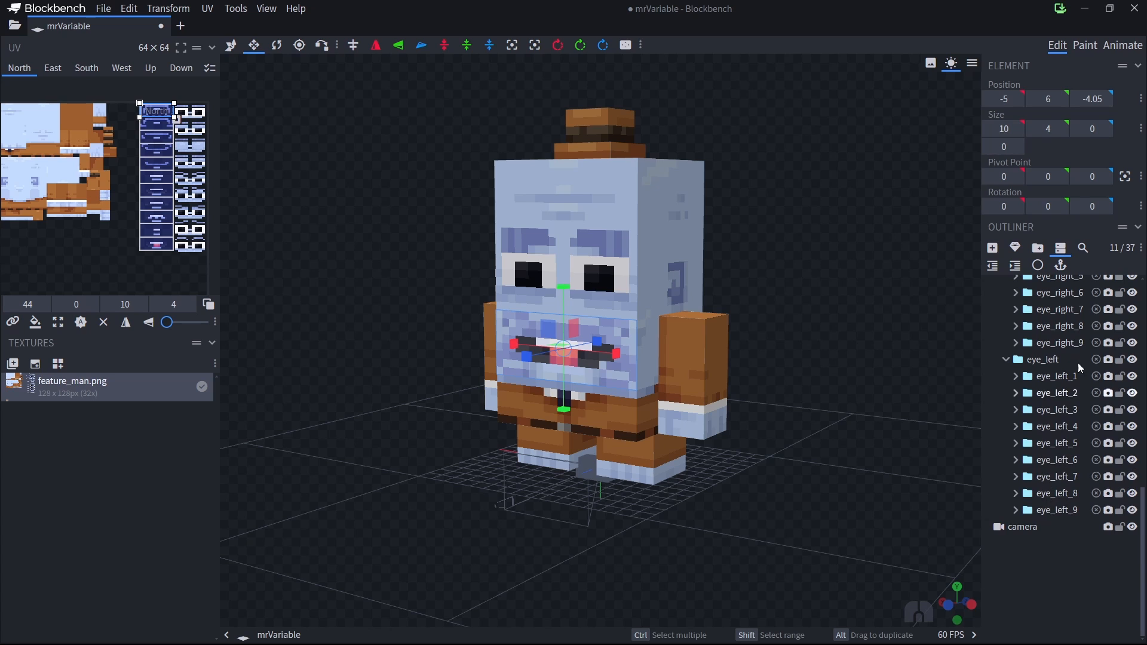
{"action": "scroll", "coordinate": [1050, 405], "scroll_direction": "up", "scroll_amount": 3}
{"action": "scroll", "coordinate": [1049, 405], "scroll_direction": "up", "scroll_amount": 1}
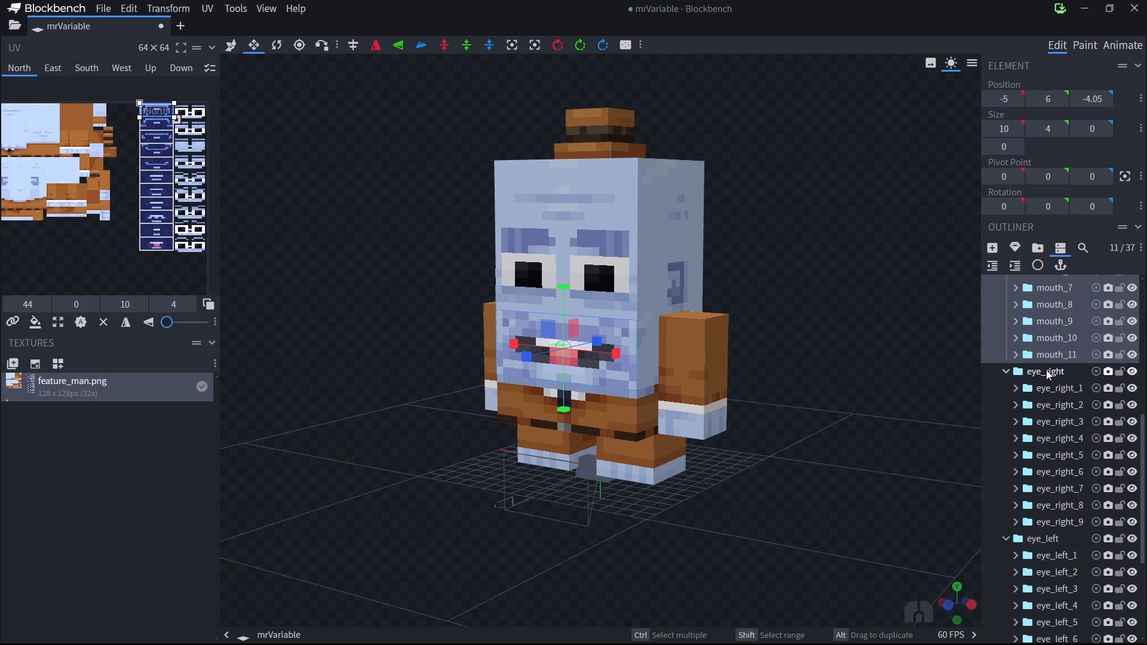
Select the eye_right group and go through its variant subgroups up to eye_right_9 to examine their texture regions
{"action": "left_click", "coordinate": [1046, 372]}
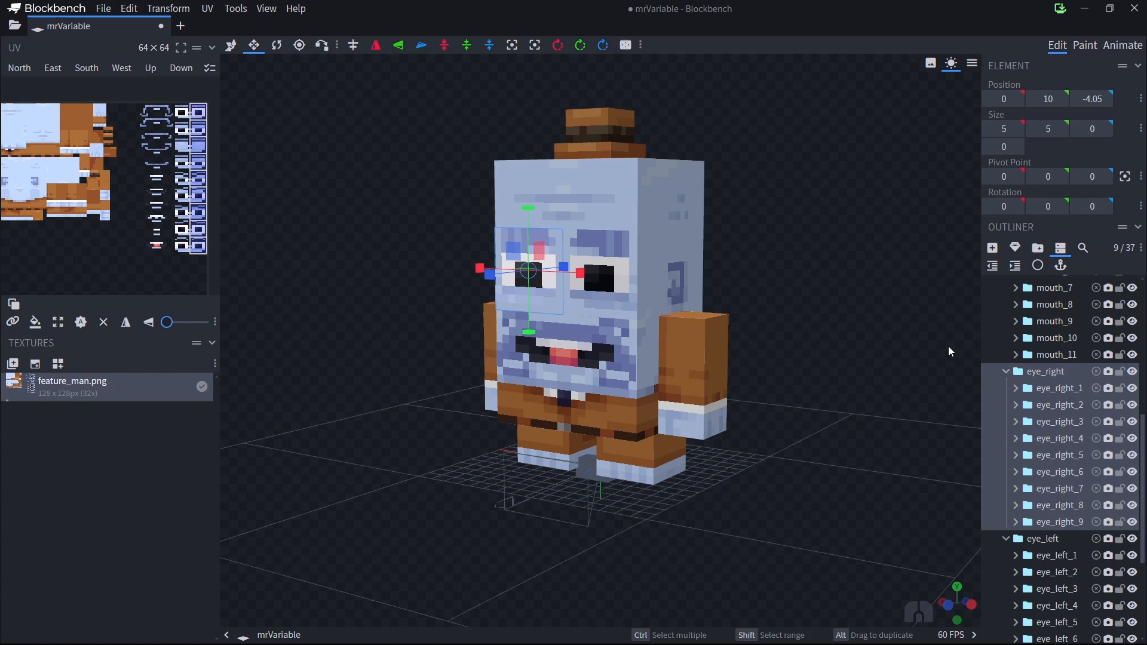
{"action": "left_click", "coordinate": [1026, 388]}
{"action": "left_click", "coordinate": [1026, 411]}
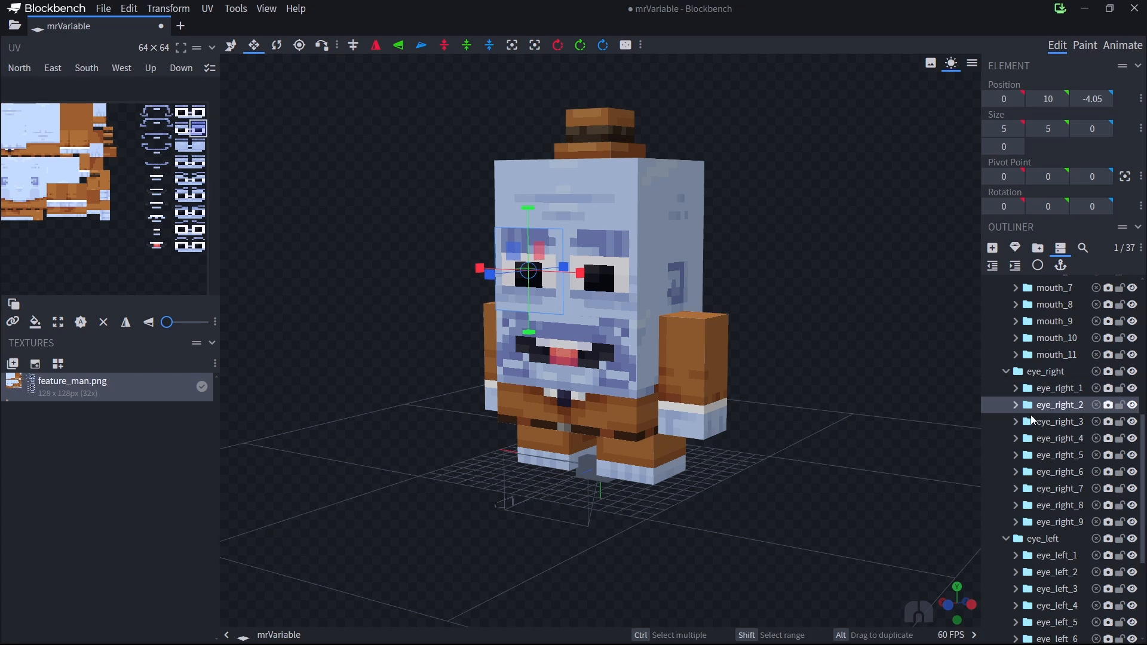
{"action": "left_click", "coordinate": [1027, 427]}
{"action": "left_click", "coordinate": [1026, 446]}
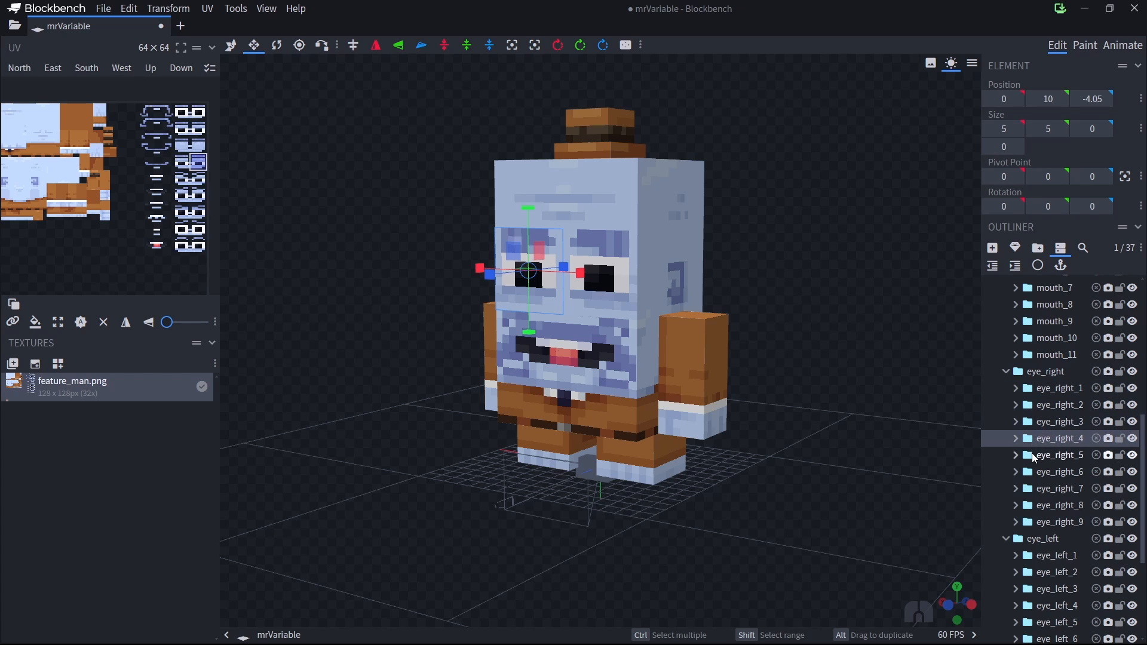
{"action": "left_click", "coordinate": [1026, 462]}
{"action": "left_click", "coordinate": [1032, 472]}
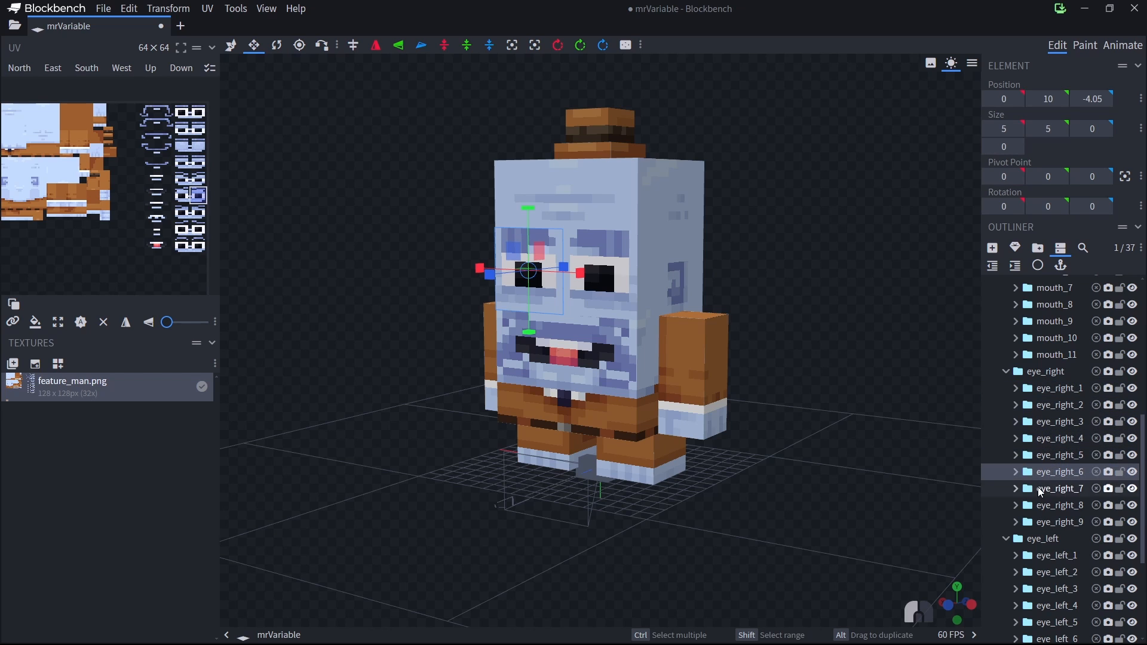
{"action": "left_click", "coordinate": [1035, 489]}
{"action": "left_click", "coordinate": [1038, 505]}
{"action": "left_click", "coordinate": [1036, 524]}
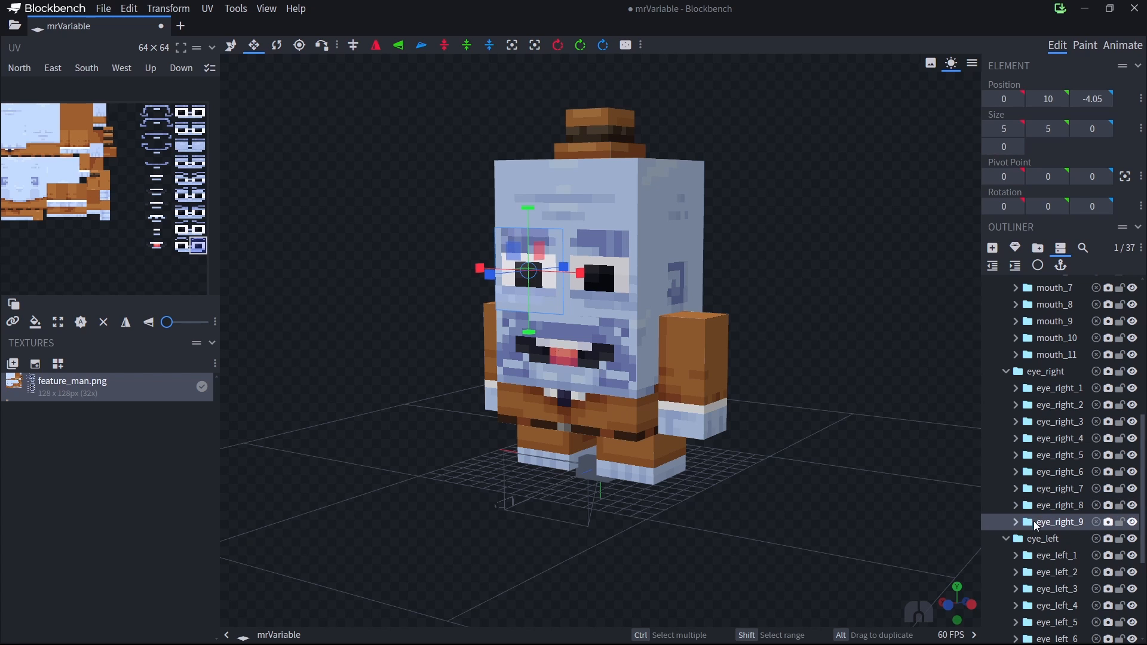
Go through eye_left_1 to eye_left_6 in the eye_left group to examine each variant's texture region
{"action": "left_click", "coordinate": [1050, 555]}
{"action": "left_click", "coordinate": [1053, 572]}
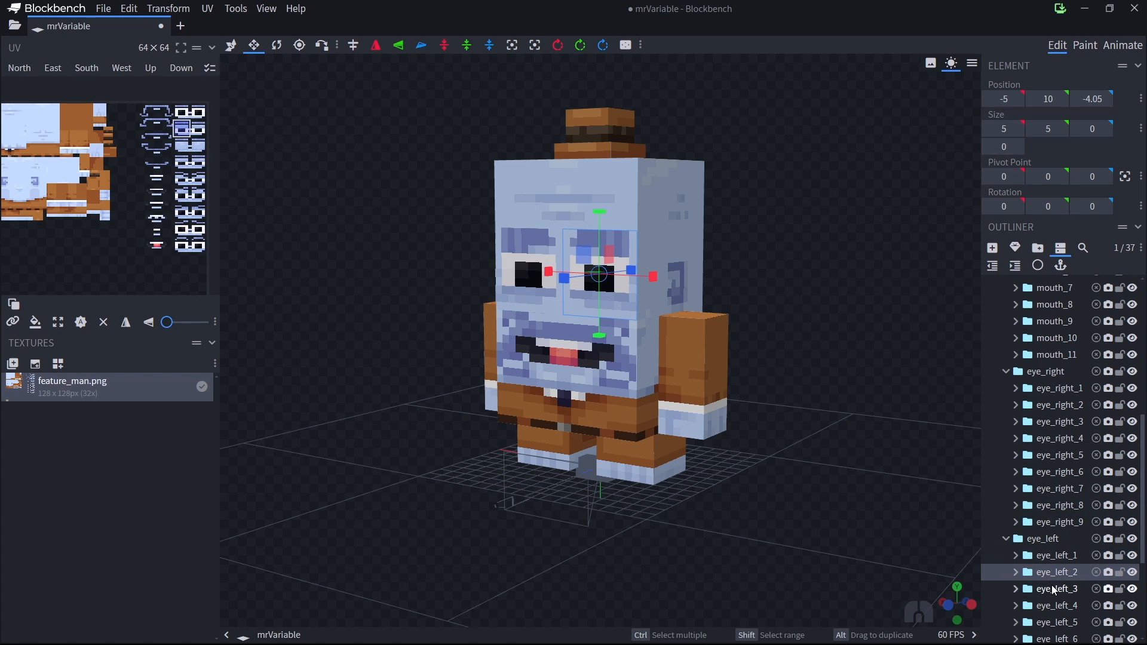
{"action": "left_click", "coordinate": [1055, 589]}
{"action": "left_click", "coordinate": [1057, 606]}
{"action": "left_click", "coordinate": [1056, 622]}
{"action": "left_click", "coordinate": [1057, 638]}
{"action": "scroll", "coordinate": [1058, 573], "scroll_direction": "down", "scroll_amount": 2}
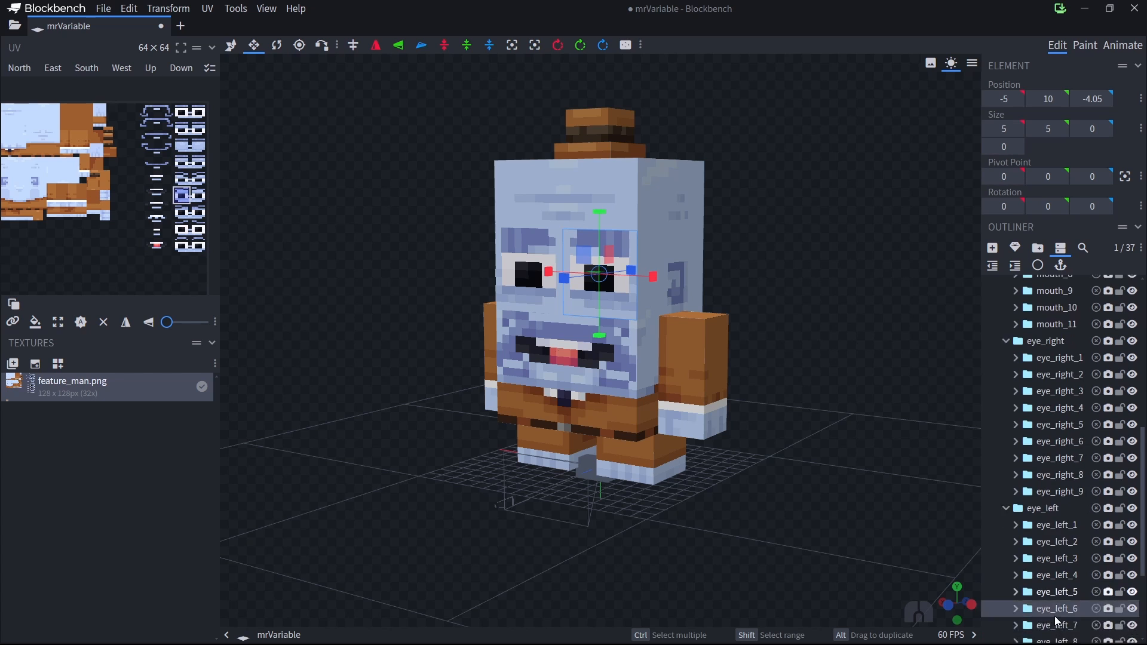
{"action": "scroll", "coordinate": [1059, 540], "scroll_direction": "up", "scroll_amount": 2}
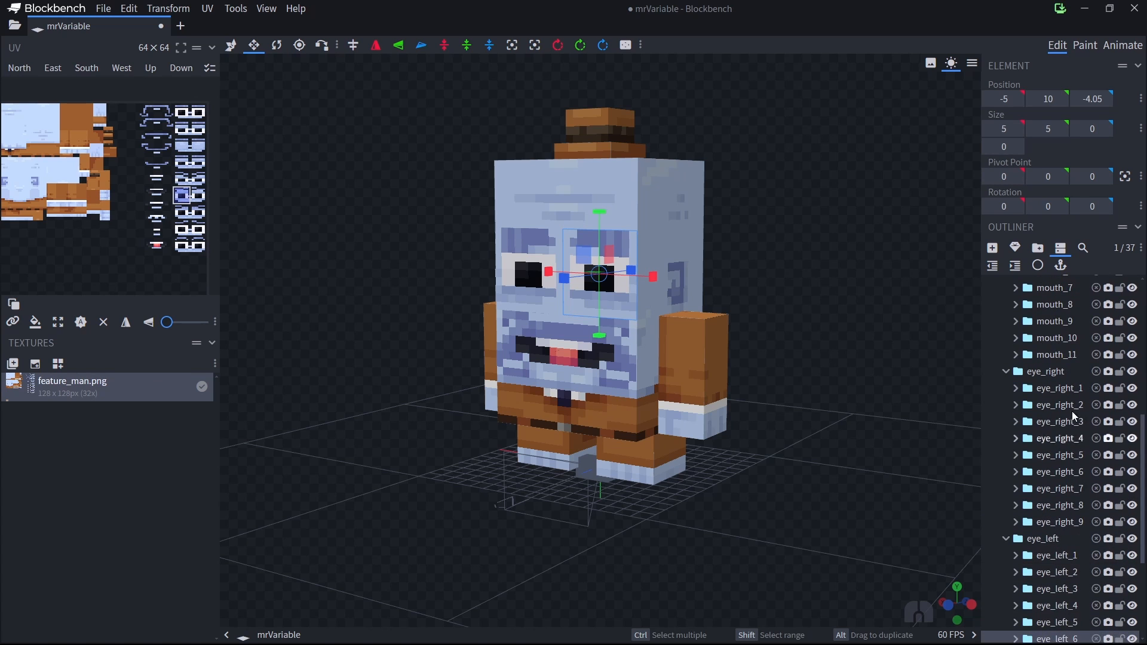
{"action": "left_click", "coordinate": [1069, 359]}
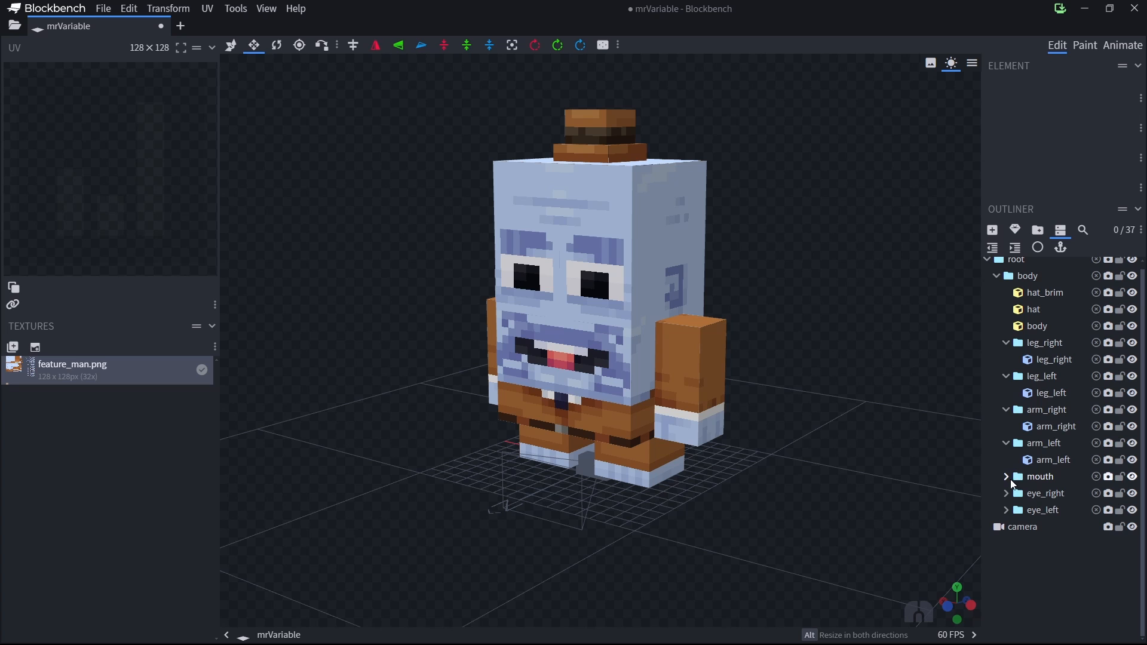
Expand the mouth group and its mouth_1 subgroup, and select the mouth plane inside mouth_1
{"action": "left_click", "coordinate": [1008, 477]}
{"action": "scroll", "coordinate": [1026, 472], "scroll_direction": "down", "scroll_amount": 2}
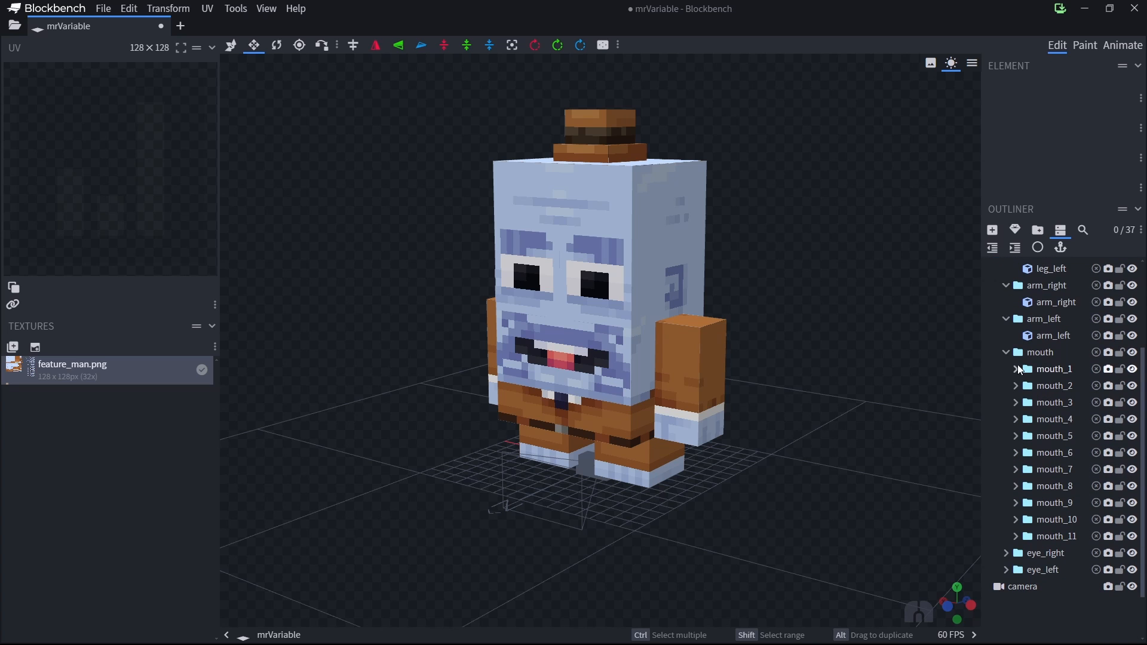
{"action": "left_click", "coordinate": [1015, 369]}
{"action": "left_click", "coordinate": [1027, 389]}
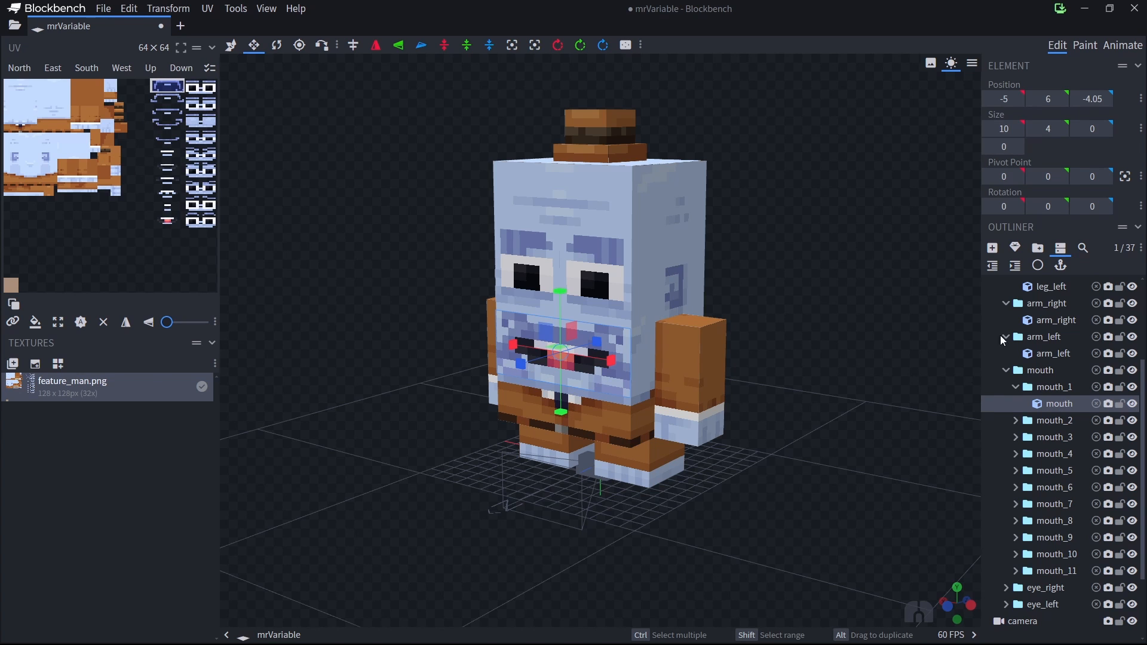
Switch to the Animate workspace and highlight the 'mouth_type' slider name in the variable placeholders
{"action": "left_click", "coordinate": [1123, 46]}
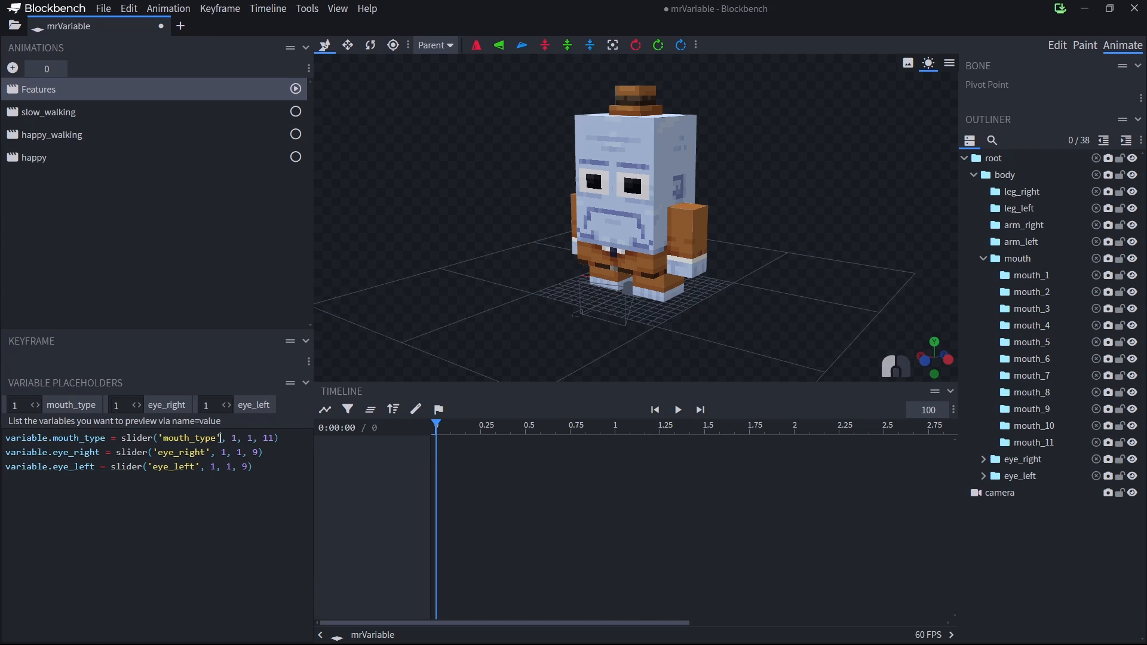
{"action": "left_click_drag", "start_coordinate": [221, 438], "coordinate": [157, 438]}
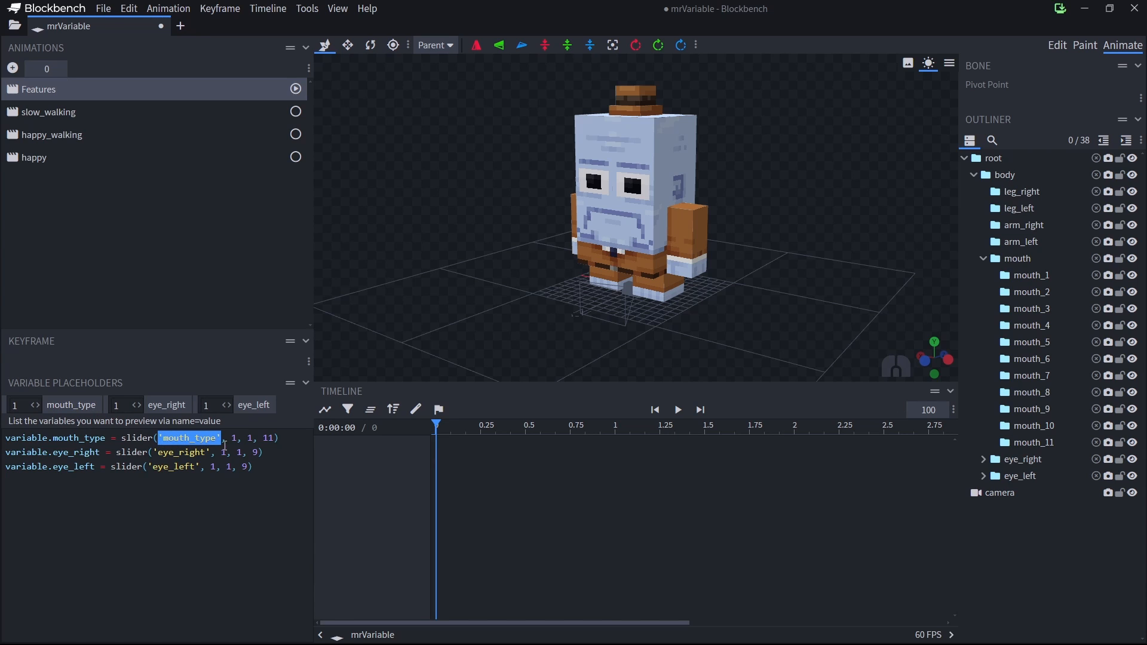
{"action": "left_click", "coordinate": [233, 439]}
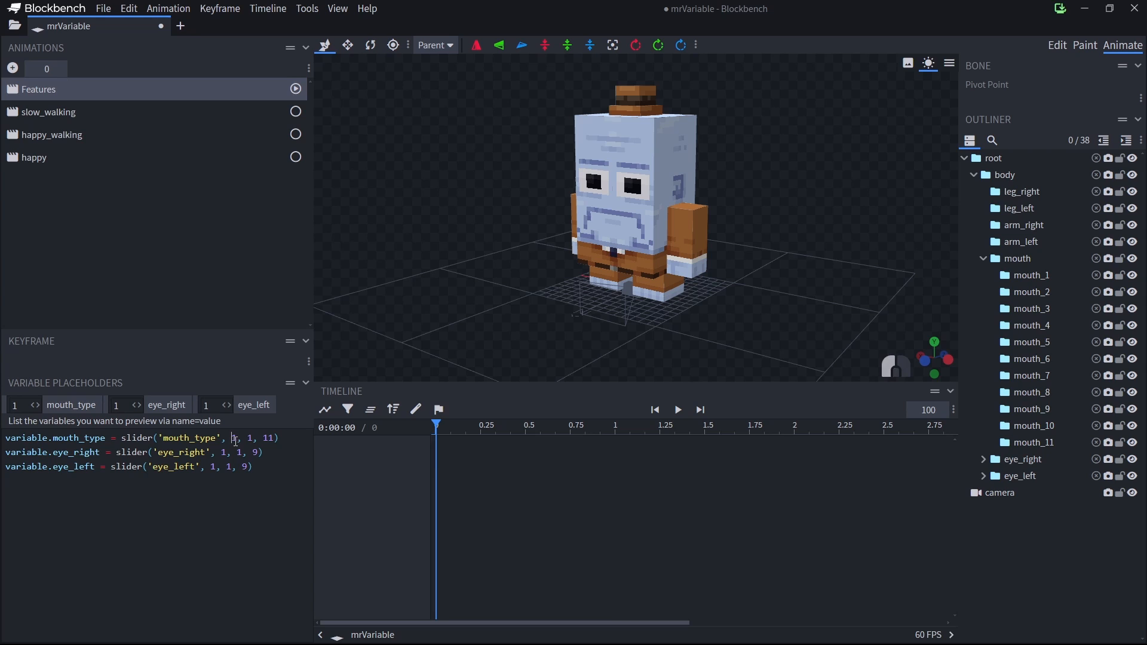
Try a 0.1 step on the mouth_type slider, restore the step to 1, and test the slider's range on the model
{"action": "double_click", "coordinate": [234, 439]}
{"action": "type", "text": "0.1"}
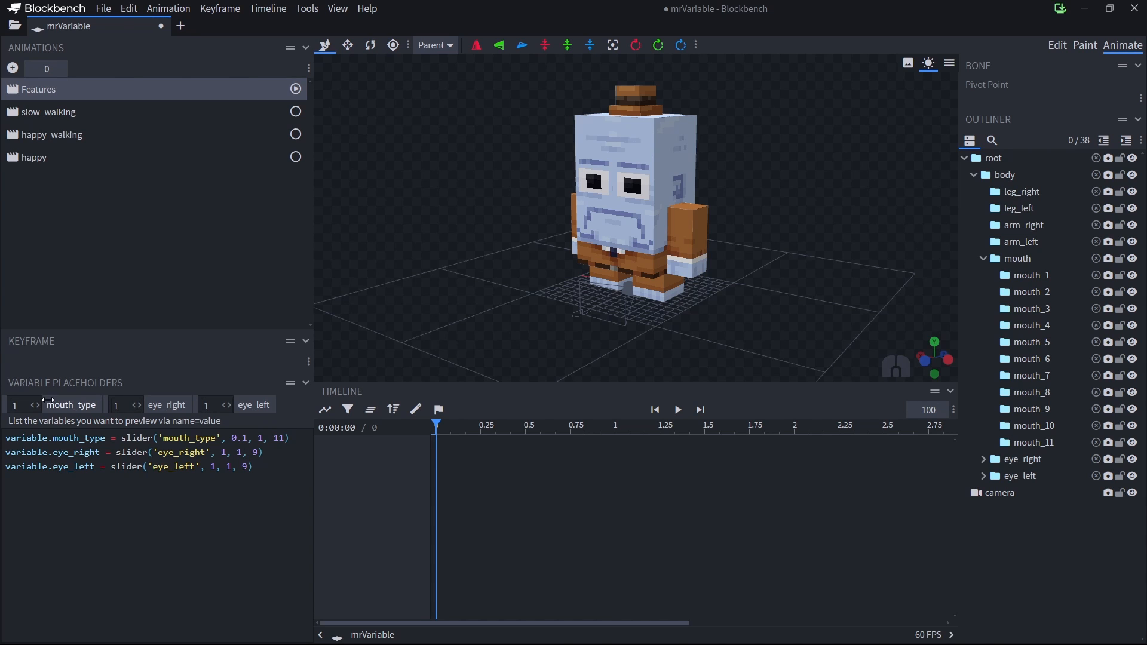
{"action": "mouse_move", "coordinate": [38, 402]}
{"action": "left_mouse_down"}
{"action": "mouse_move", "coordinate": [92, 401]}
{"action": "mouse_move", "coordinate": [31, 402]}
{"action": "left_mouse_up"}
{"action": "left_click_drag", "start_coordinate": [242, 441], "coordinate": [233, 439]}
{"action": "key", "text": "BackSpace"}
{"action": "mouse_move", "coordinate": [34, 405]}
{"action": "left_mouse_down"}
{"action": "mouse_move", "coordinate": [78, 409]}
{"action": "mouse_move", "coordinate": [23, 422]}
{"action": "left_mouse_up"}
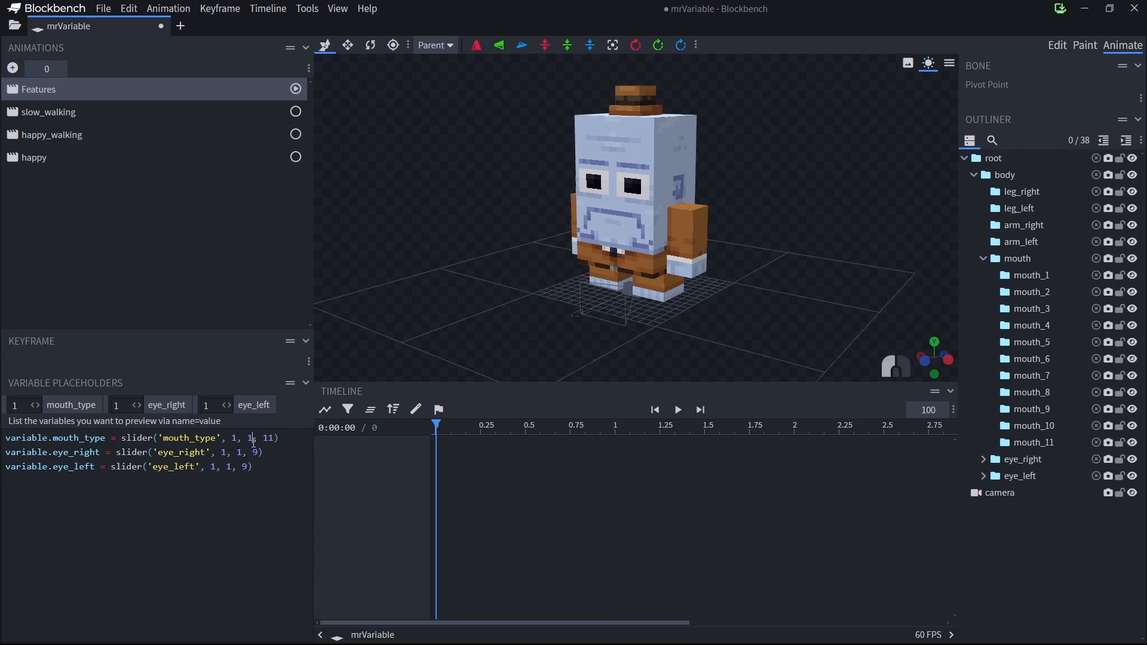
{"action": "left_click_drag", "start_coordinate": [32, 406], "coordinate": [11, 418]}
Expand the eye_right and eye_left groups and review the numbered variants that match the slider ranges
{"action": "left_click", "coordinate": [982, 459]}
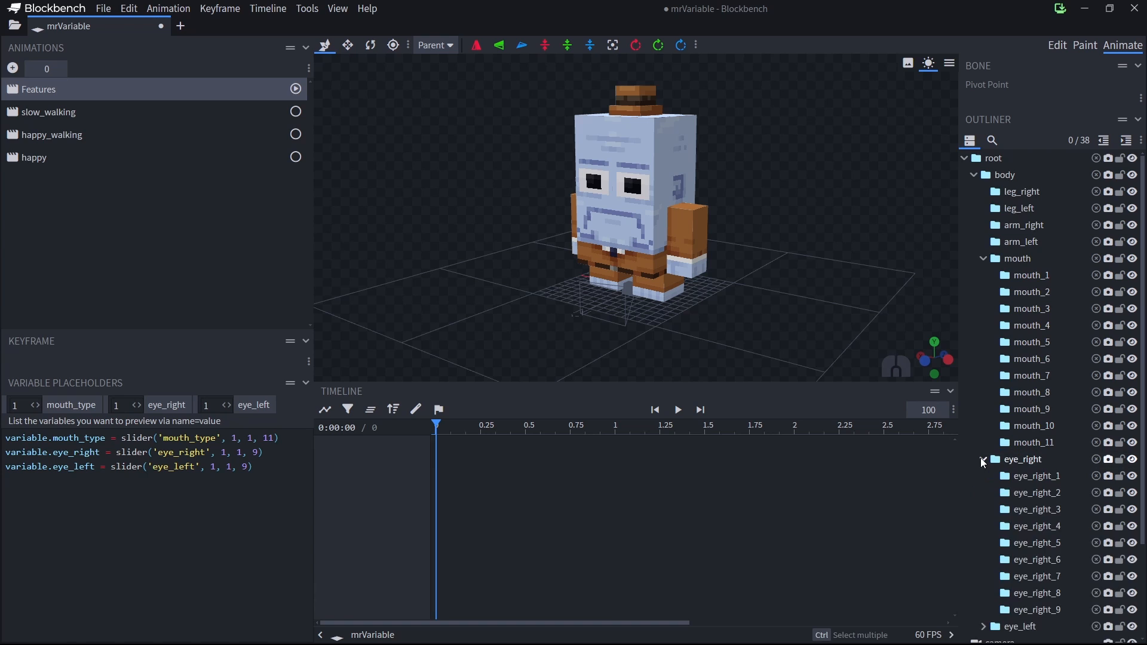
{"action": "scroll", "coordinate": [983, 478], "scroll_direction": "down", "scroll_amount": 2}
{"action": "left_click", "coordinate": [983, 509]}
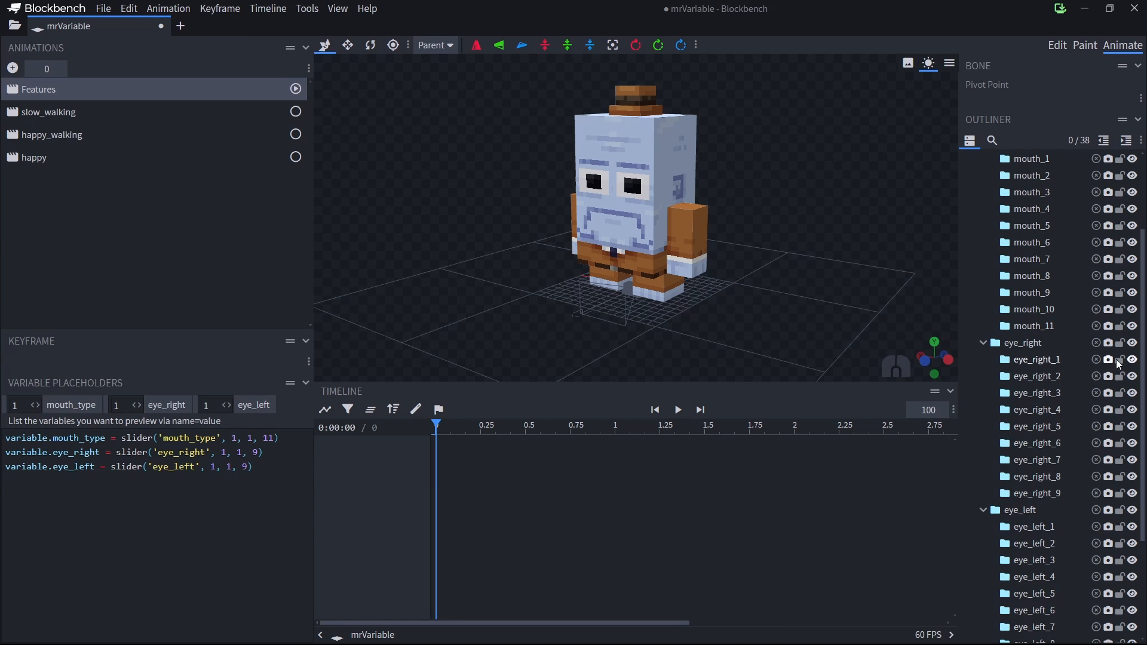
{"action": "scroll", "coordinate": [1048, 382], "scroll_direction": "up", "scroll_amount": 1}
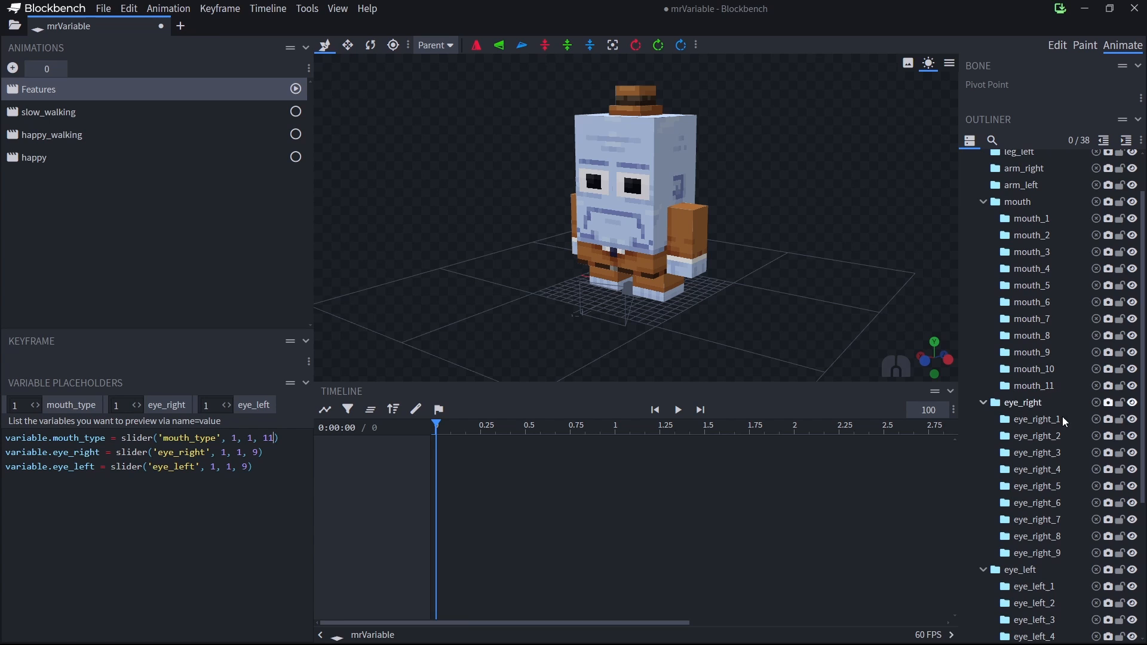
{"action": "scroll", "coordinate": [1055, 559], "scroll_direction": "down", "scroll_amount": 3}
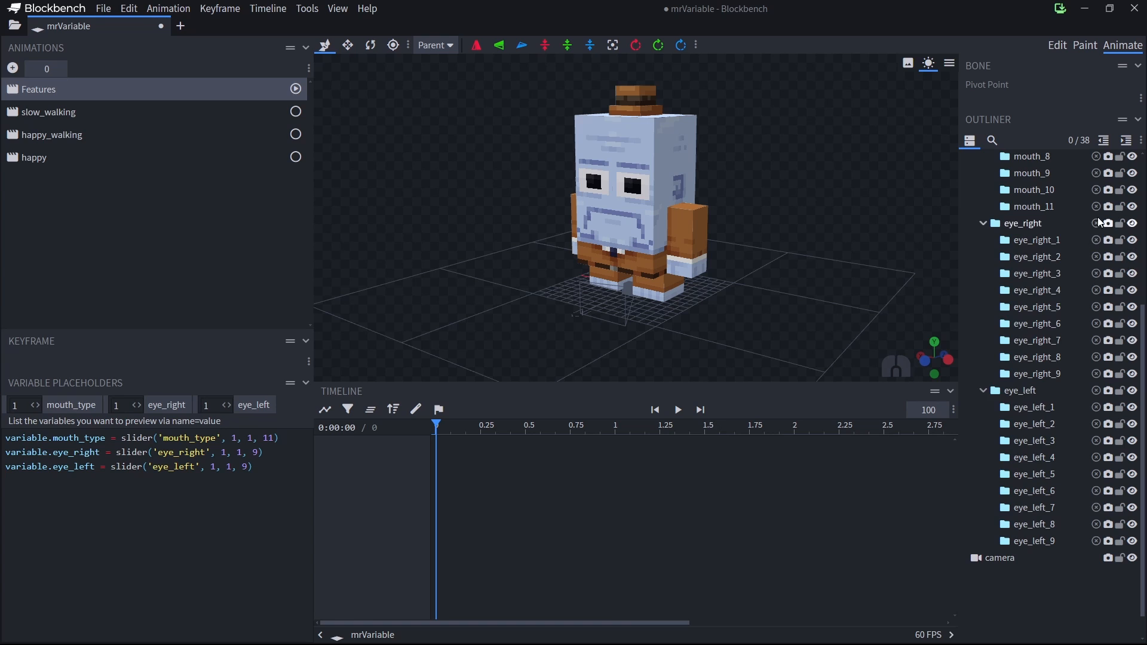
{"action": "scroll", "coordinate": [1043, 210], "scroll_direction": "up", "scroll_amount": 3}
Inspect the scale keyframe expressions of the mouth group and of mouth_1 to mouth_4, and clear the timeline
{"action": "left_click", "coordinate": [1043, 203]}
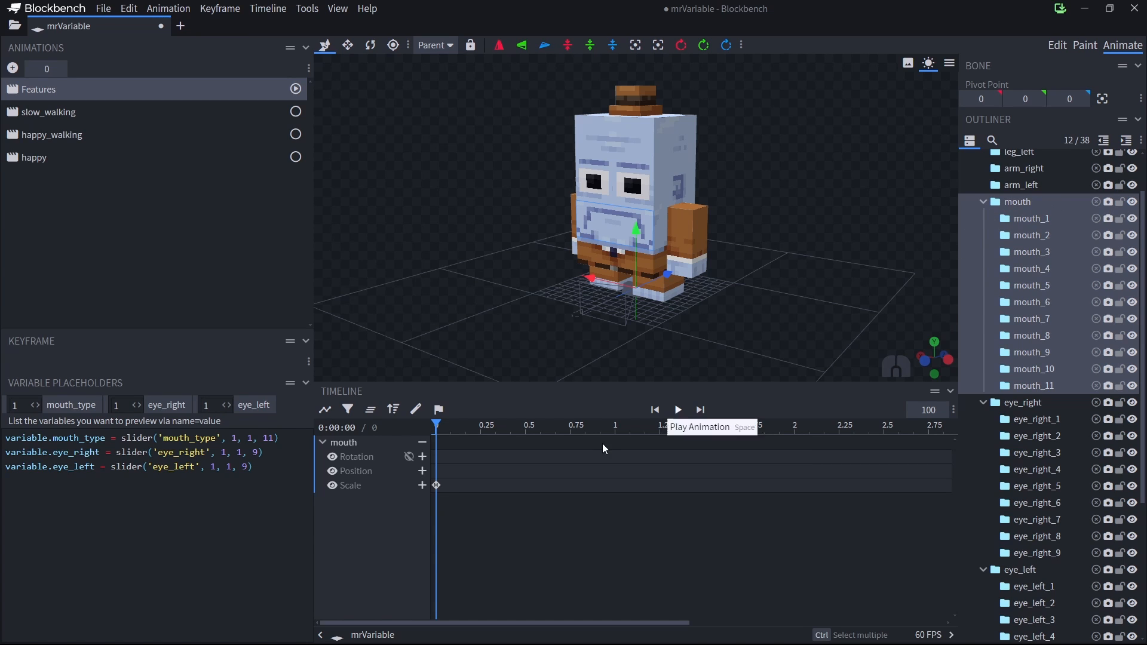
{"action": "left_click", "coordinate": [437, 486]}
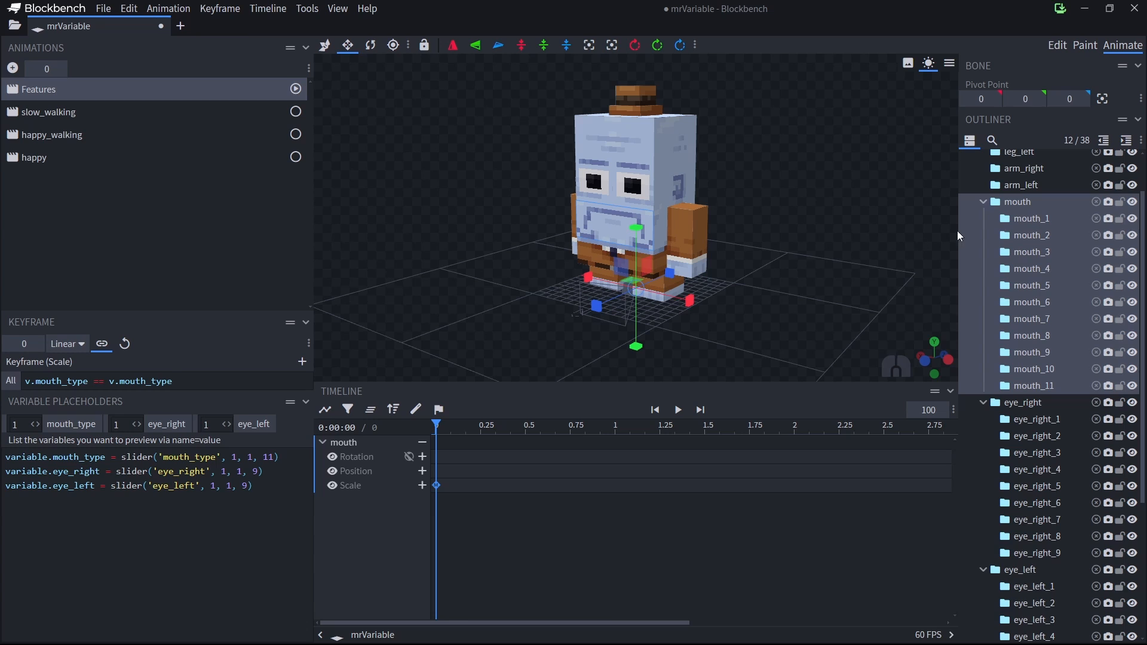
{"action": "left_click", "coordinate": [1061, 222]}
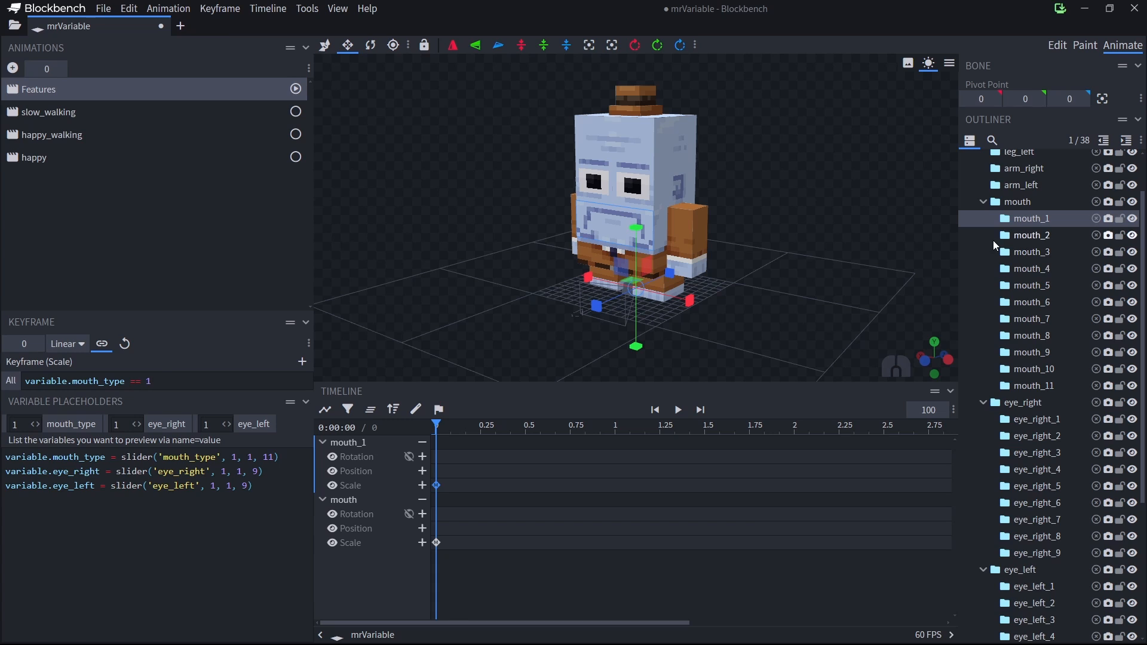
{"action": "key", "text": "BackSpace"}
{"action": "type", "text": "2"}
{"action": "left_click", "coordinate": [980, 232]}
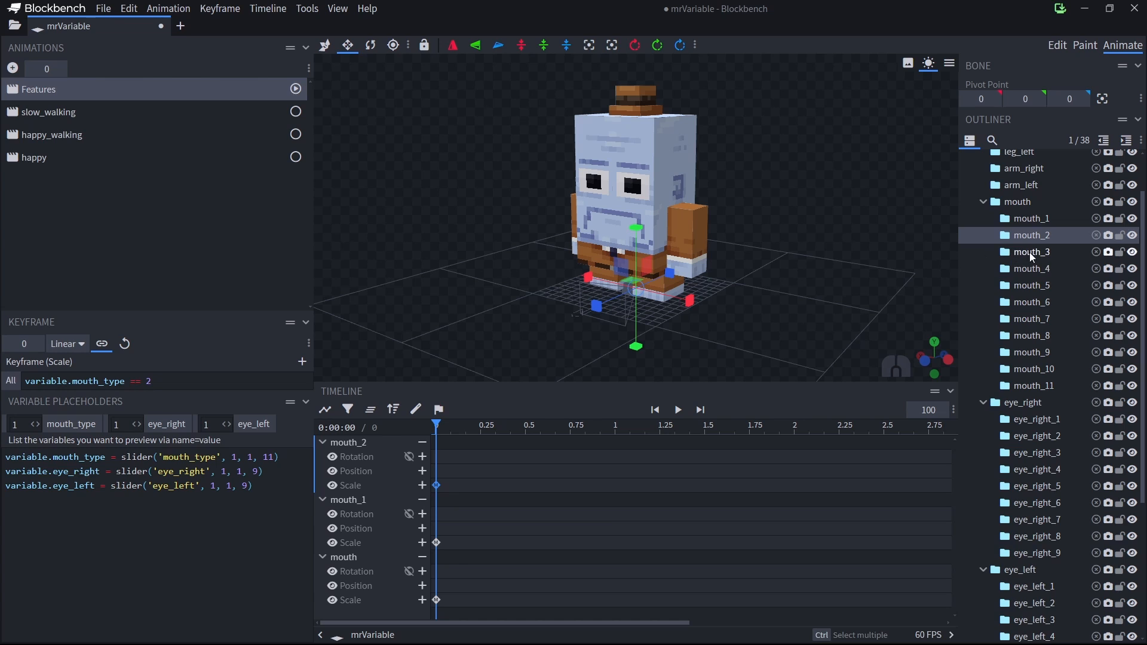
{"action": "left_click", "coordinate": [1046, 253]}
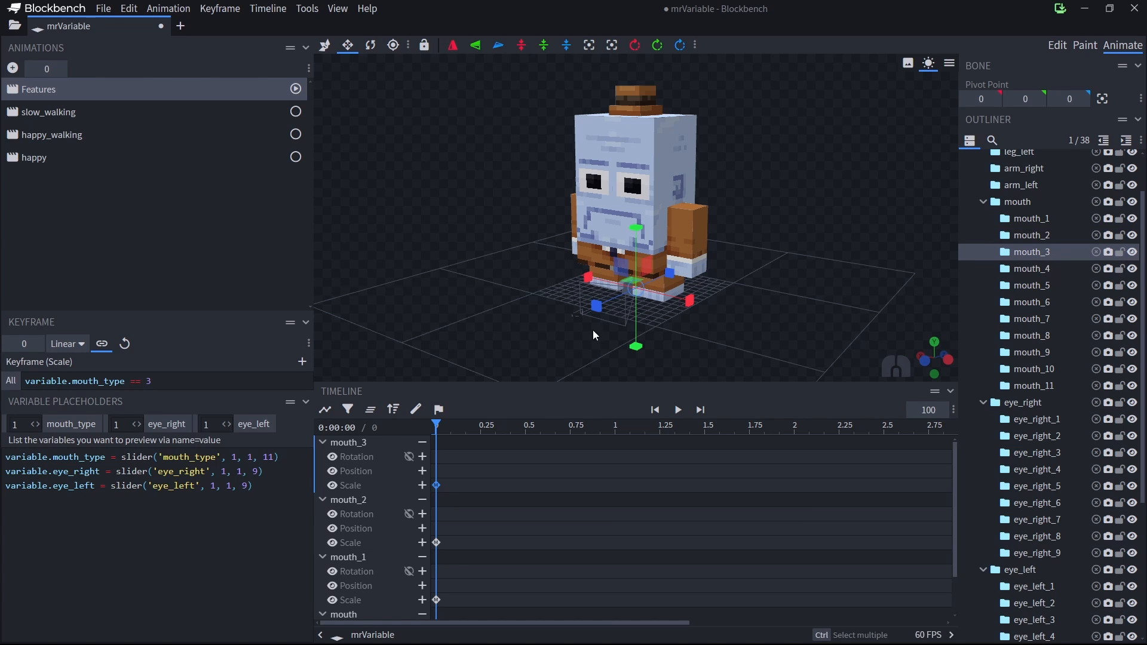
{"action": "left_click", "coordinate": [1039, 270]}
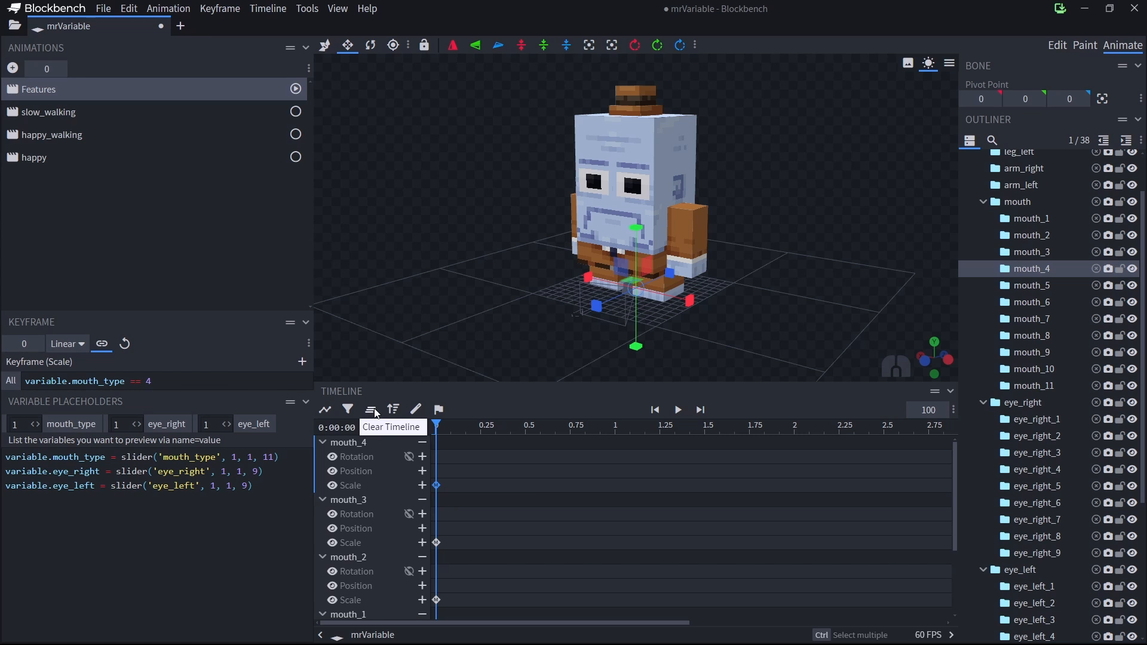
{"action": "left_click", "coordinate": [391, 410]}
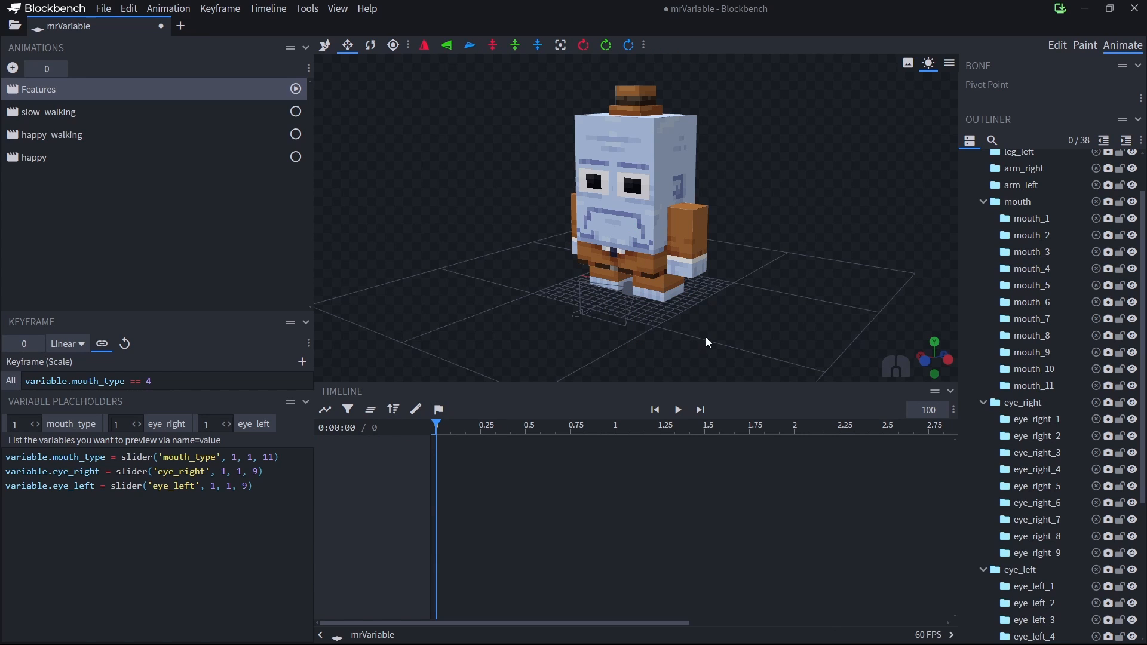
Inspect the scale keyframe expressions of the eye_right group and of eye_right_1 to eye_right_3
{"action": "left_click", "coordinate": [1023, 404]}
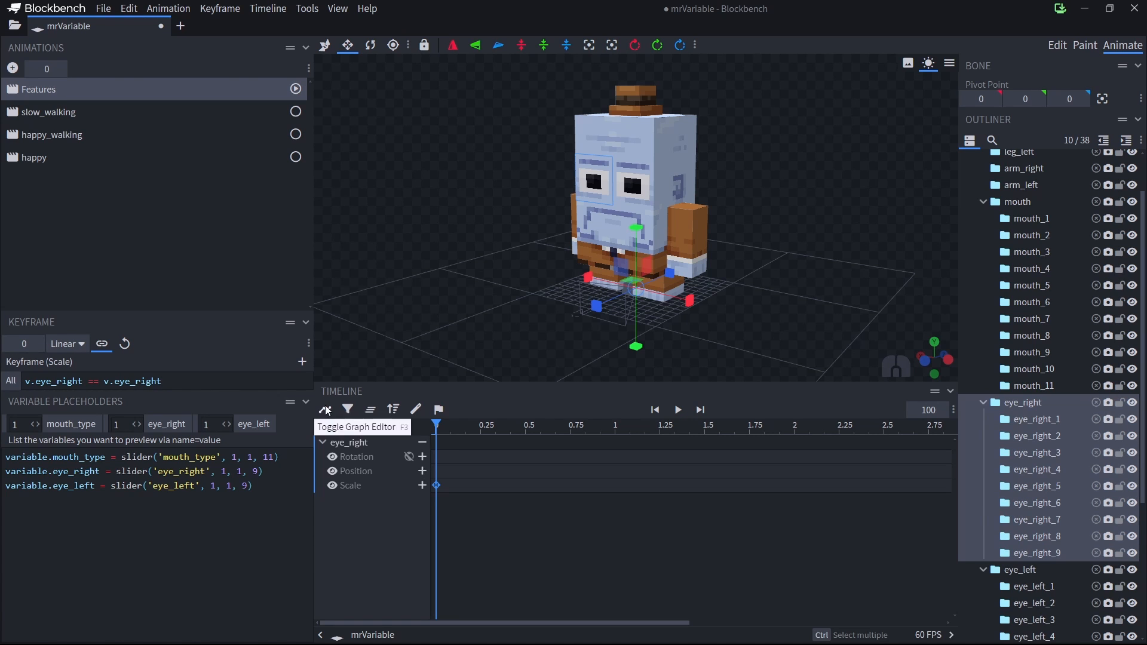
{"action": "left_click", "coordinate": [1034, 421]}
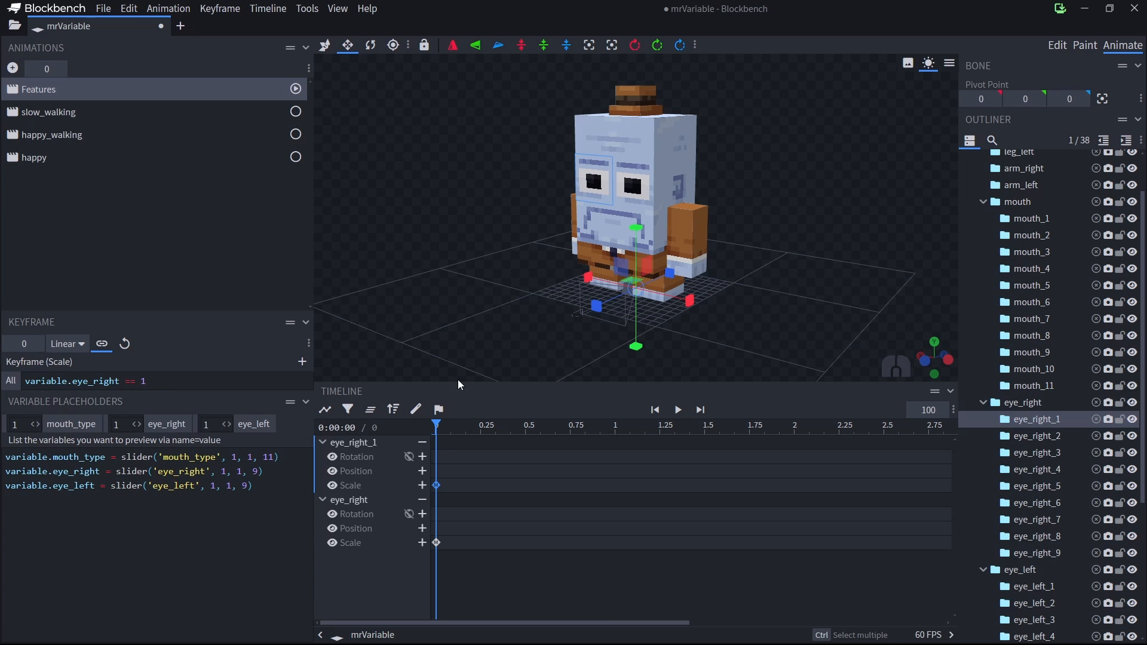
{"action": "left_click", "coordinate": [1059, 438]}
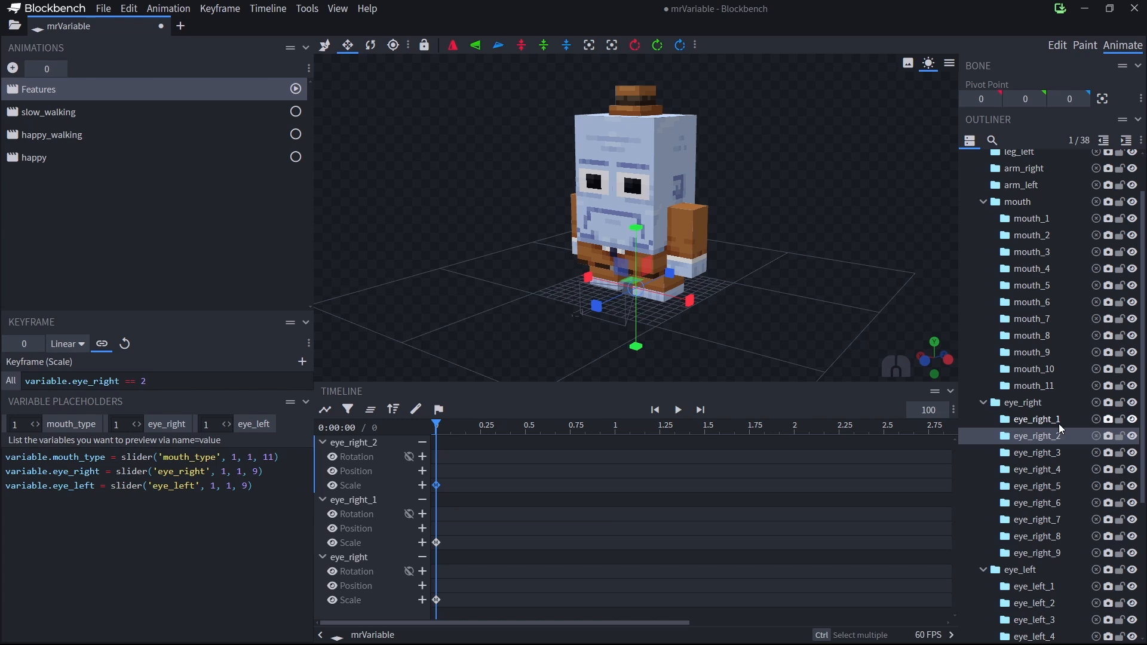
{"action": "left_click", "coordinate": [1062, 454]}
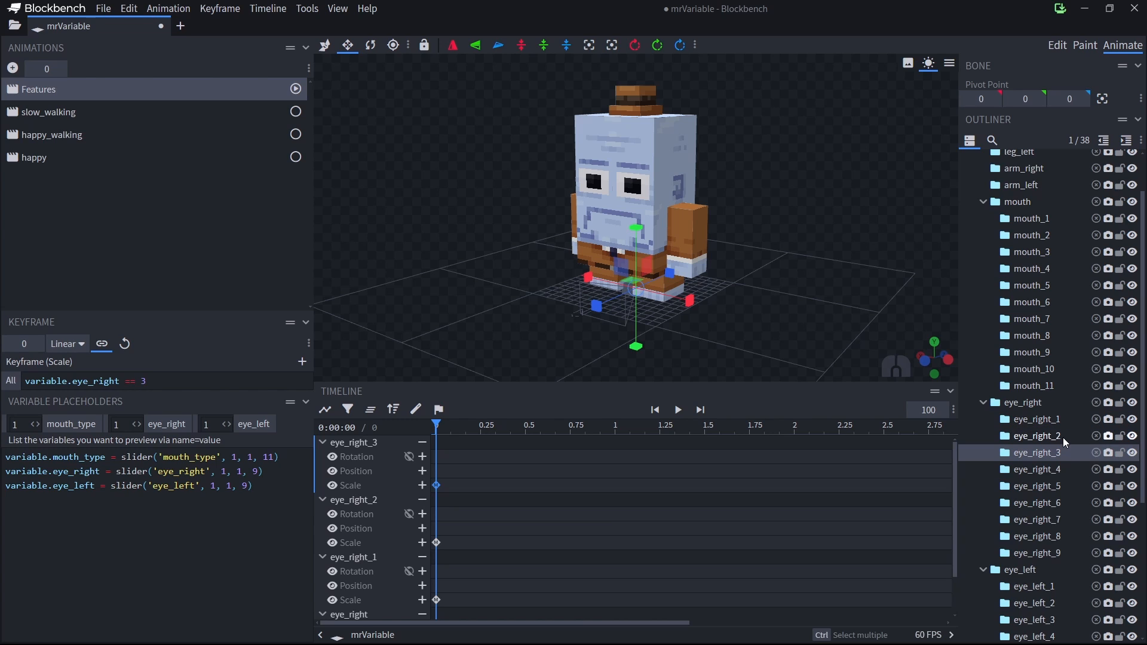
Inspect the scale keyframe expressions of the eye_left group and of eye_left_1 to eye_left_3, and clear the timeline
{"action": "left_click", "coordinate": [1050, 569]}
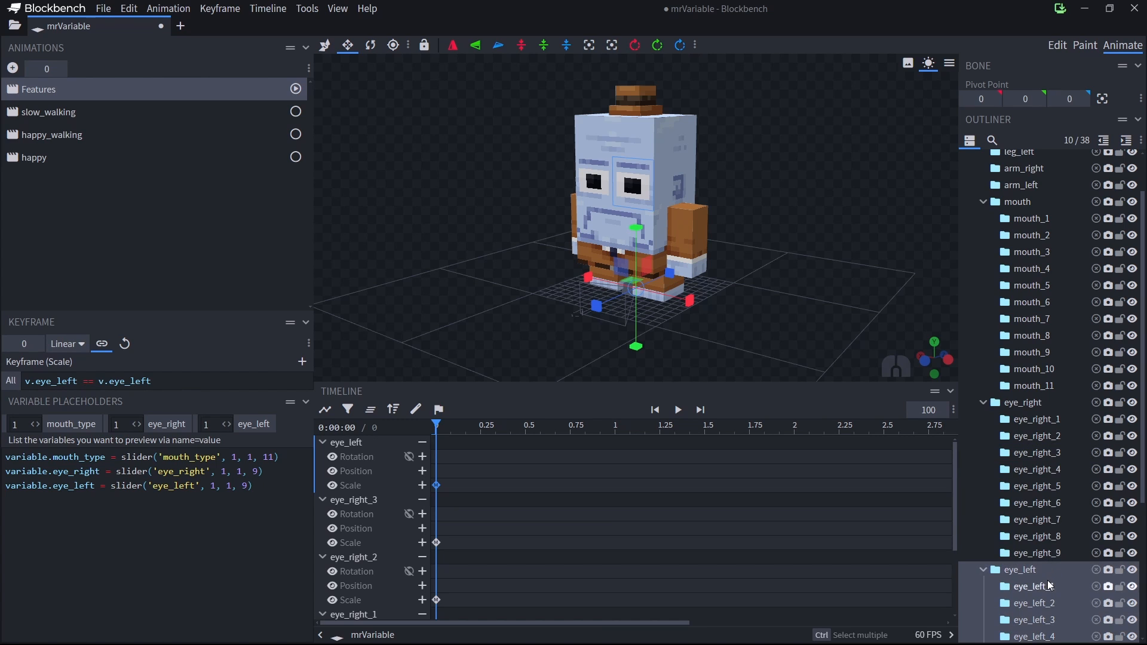
{"action": "left_click", "coordinate": [1050, 587]}
{"action": "left_click", "coordinate": [1051, 604]}
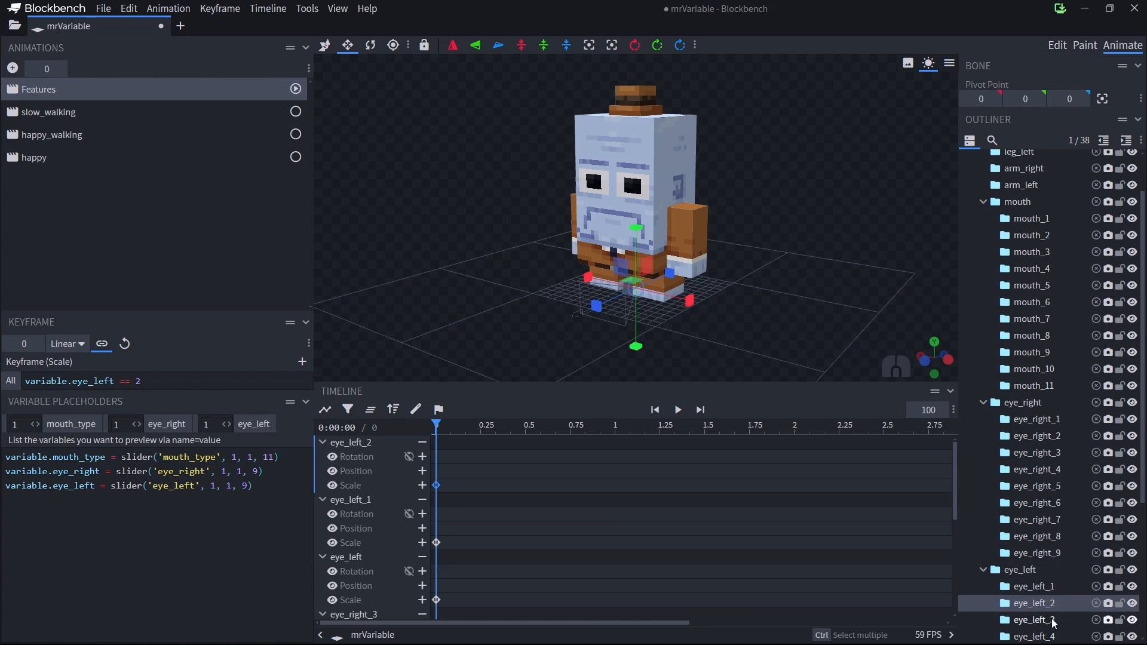
{"action": "left_click", "coordinate": [1053, 618]}
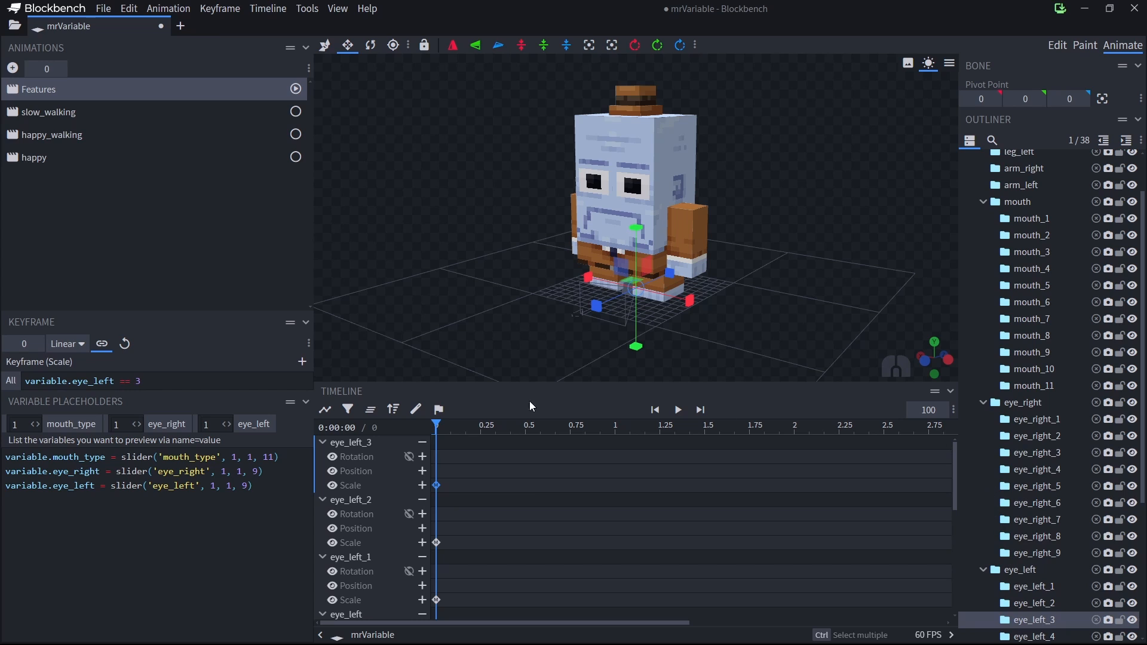
{"action": "left_click", "coordinate": [370, 409]}
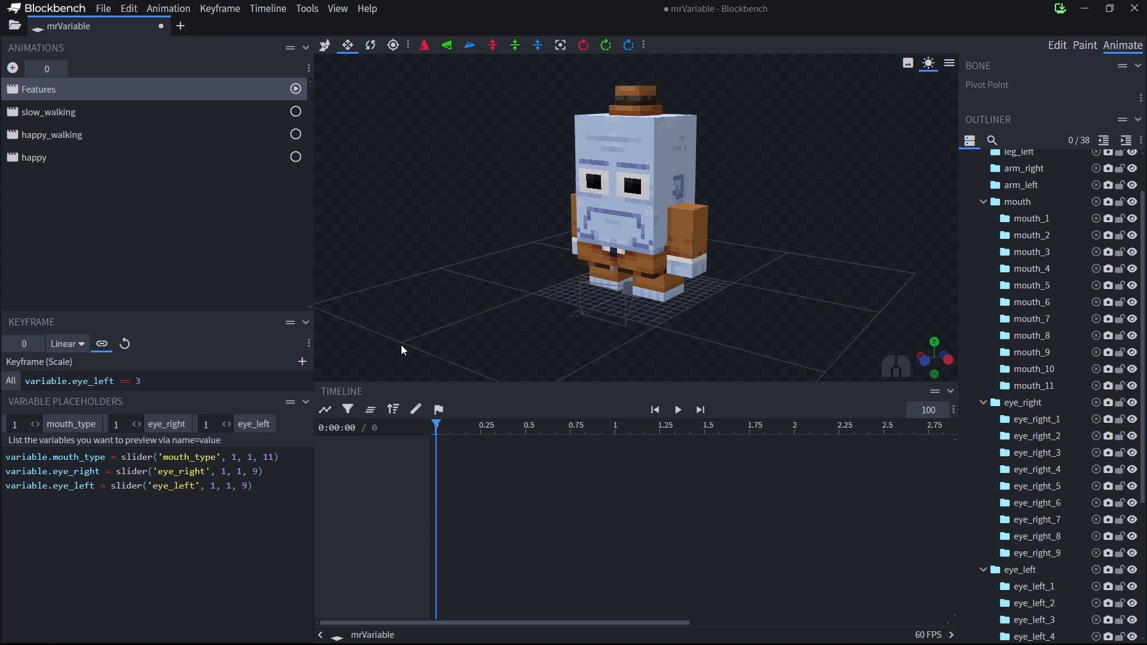
Try the mouth_type, eye_right and eye_left sliders to preview the mouth and eye variants, ending with each at 1
{"action": "left_click_drag", "start_coordinate": [34, 424], "coordinate": [5, 424]}
{"action": "mouse_move", "coordinate": [136, 422]}
{"action": "left_mouse_down"}
{"action": "mouse_move", "coordinate": [185, 426]}
{"action": "mouse_move", "coordinate": [115, 427]}
{"action": "left_mouse_up"}
{"action": "mouse_move", "coordinate": [210, 424]}
{"action": "left_mouse_down"}
{"action": "mouse_move", "coordinate": [294, 429]}
{"action": "mouse_move", "coordinate": [212, 426]}
{"action": "left_mouse_up"}
{"action": "mouse_move", "coordinate": [37, 424]}
{"action": "left_mouse_down"}
{"action": "mouse_move", "coordinate": [74, 426]}
{"action": "mouse_move", "coordinate": [34, 424]}
{"action": "left_mouse_up"}
Create a new animation named "animation" with loop mode Loop, and activate the Features animation alongside it
{"action": "left_click", "coordinate": [13, 67]}
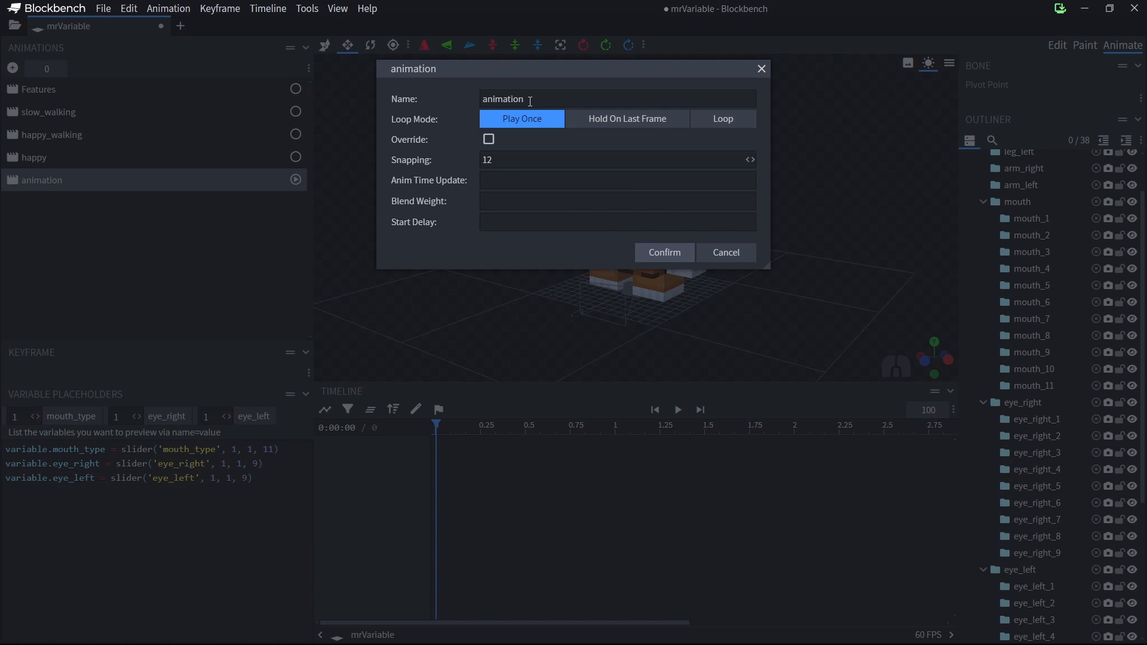
{"action": "left_click", "coordinate": [719, 118]}
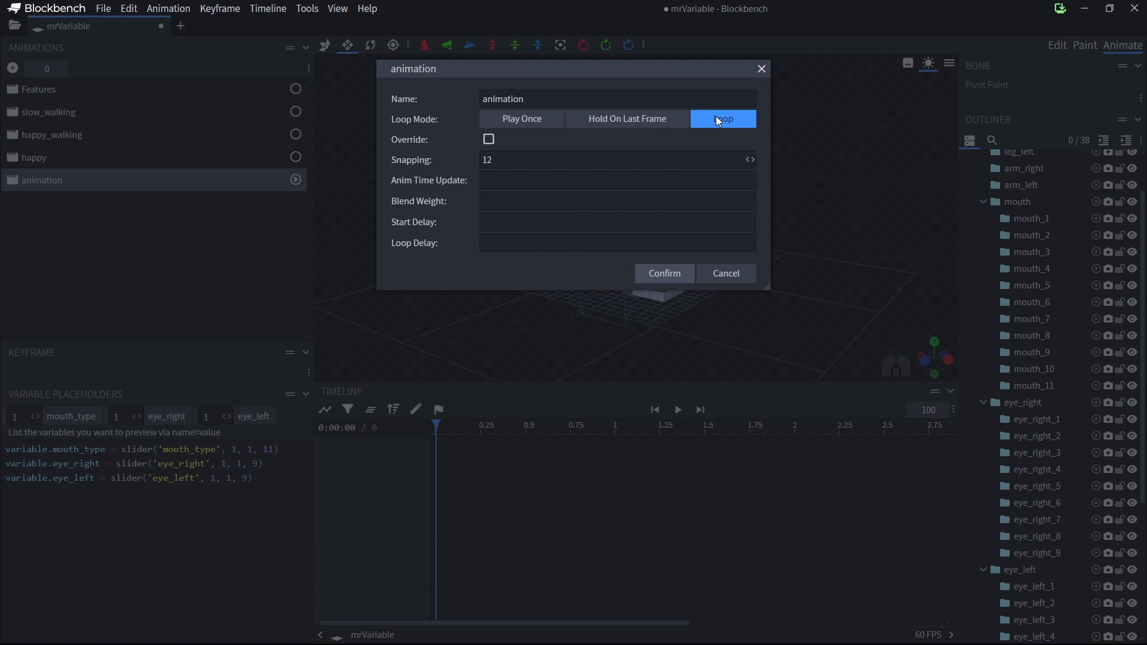
{"action": "left_click", "coordinate": [658, 274]}
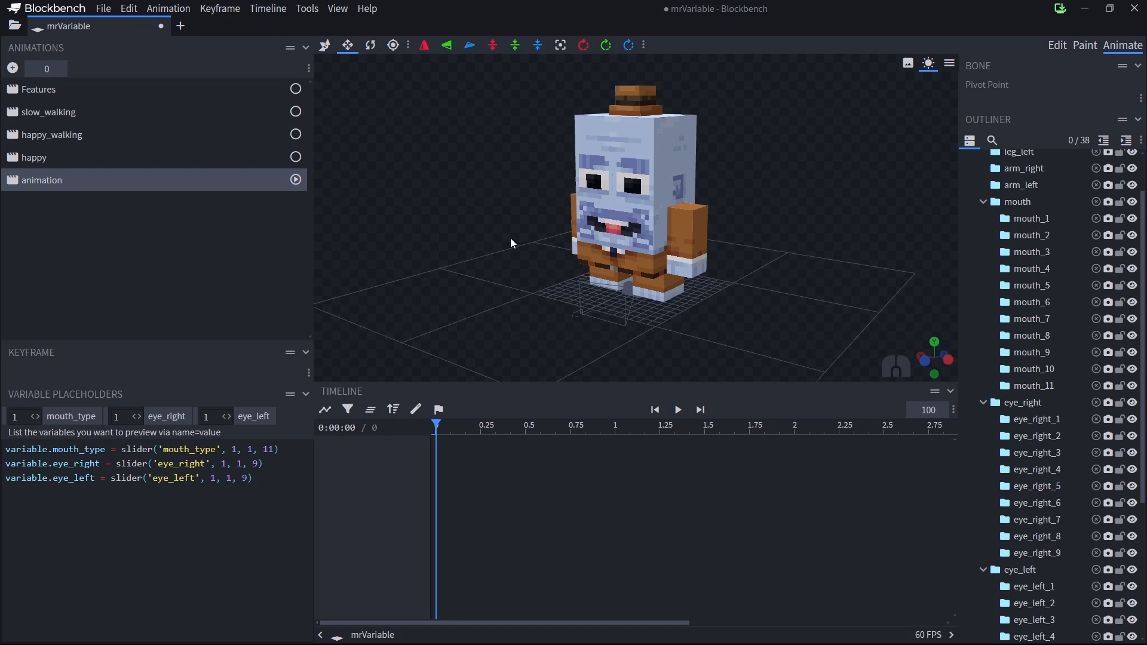
{"action": "mouse_move", "coordinate": [510, 237]}
{"action": "left_mouse_down"}
{"action": "mouse_move", "coordinate": [601, 230]}
{"action": "mouse_move", "coordinate": [500, 232]}
{"action": "mouse_move", "coordinate": [530, 242]}
{"action": "left_mouse_up"}
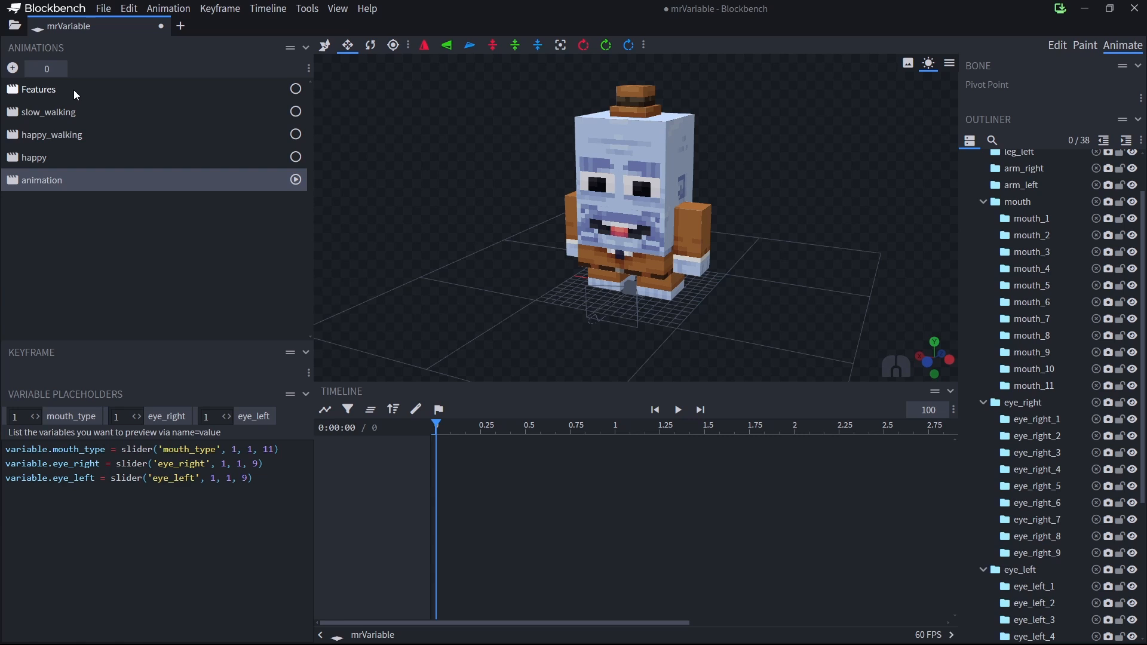
{"action": "left_click", "coordinate": [297, 90]}
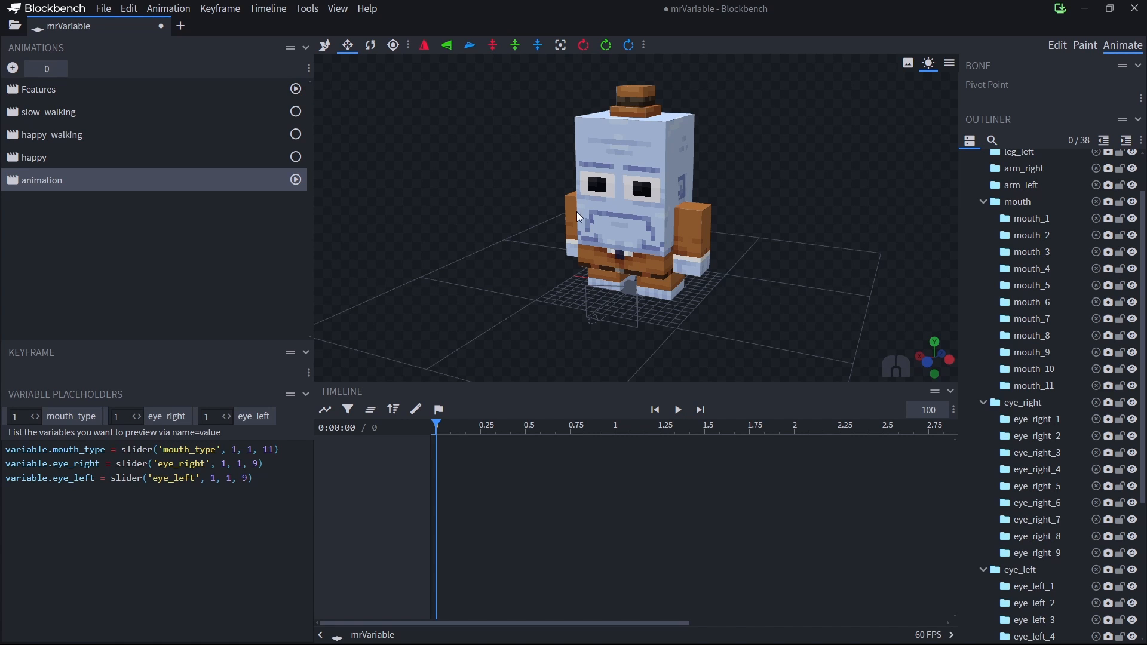
{"action": "left_click_drag", "start_coordinate": [631, 238], "coordinate": [786, 253]}
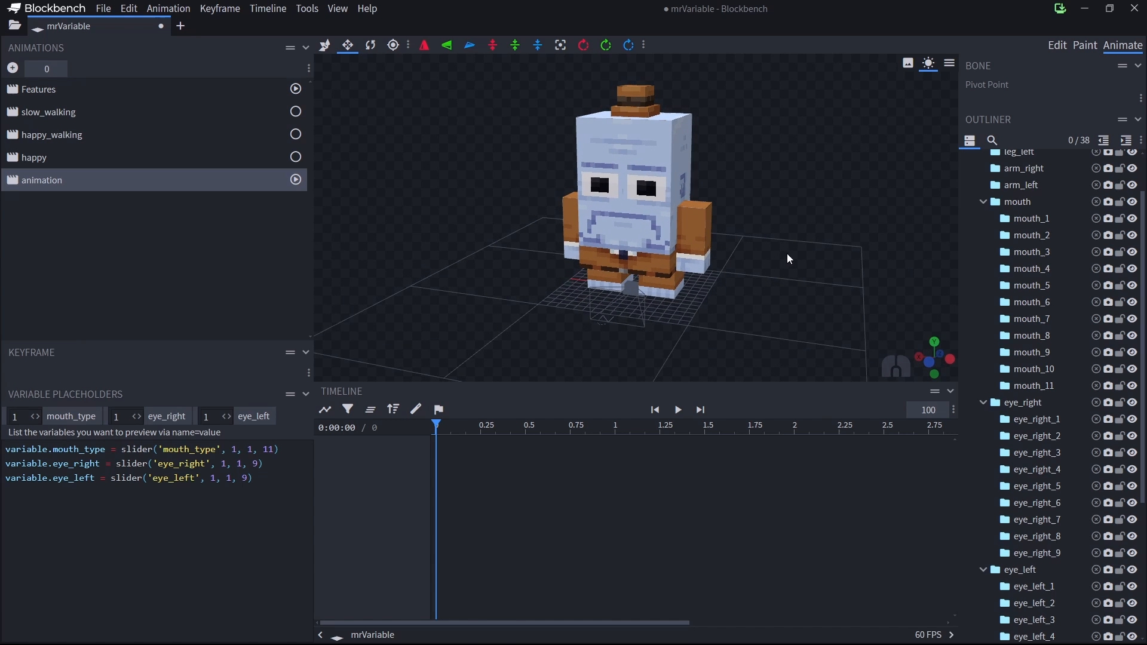
Add an instructions effect keyframe at time 0 and set the animation length to 1 second
{"action": "left_click", "coordinate": [416, 410]}
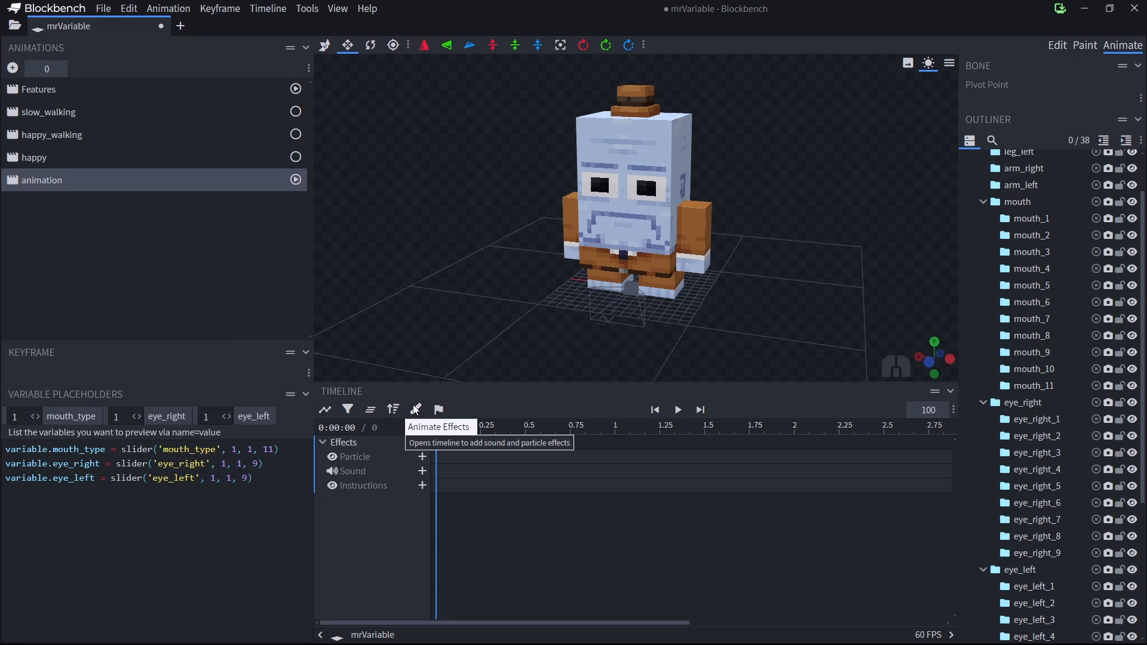
{"action": "left_click", "coordinate": [422, 485]}
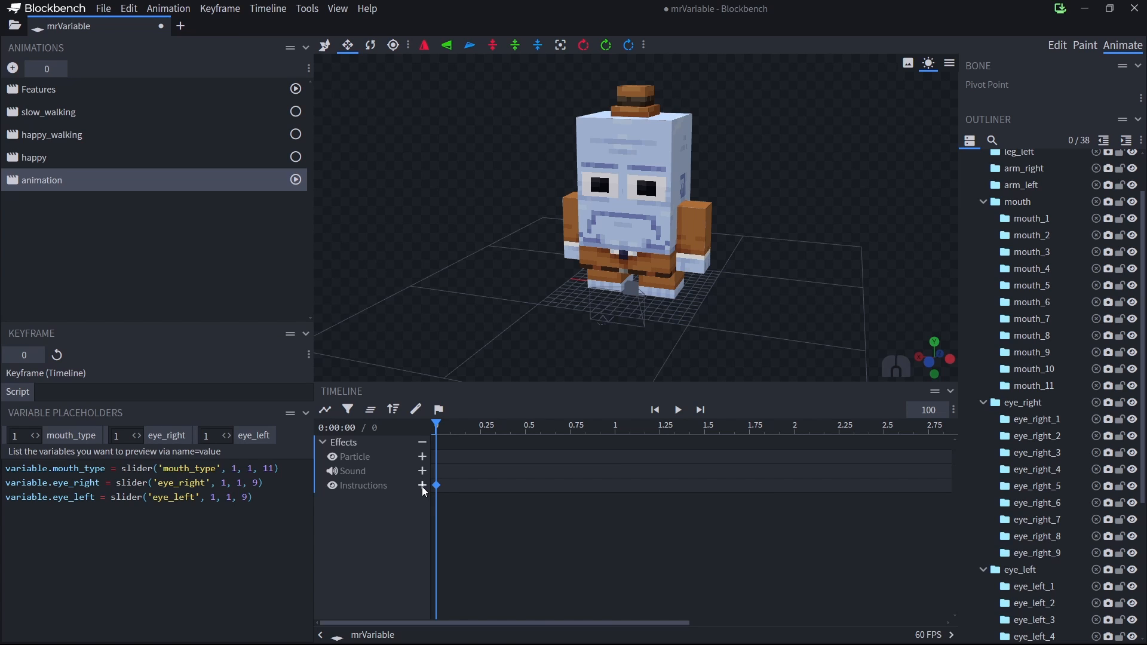
{"action": "left_click", "coordinate": [451, 428]}
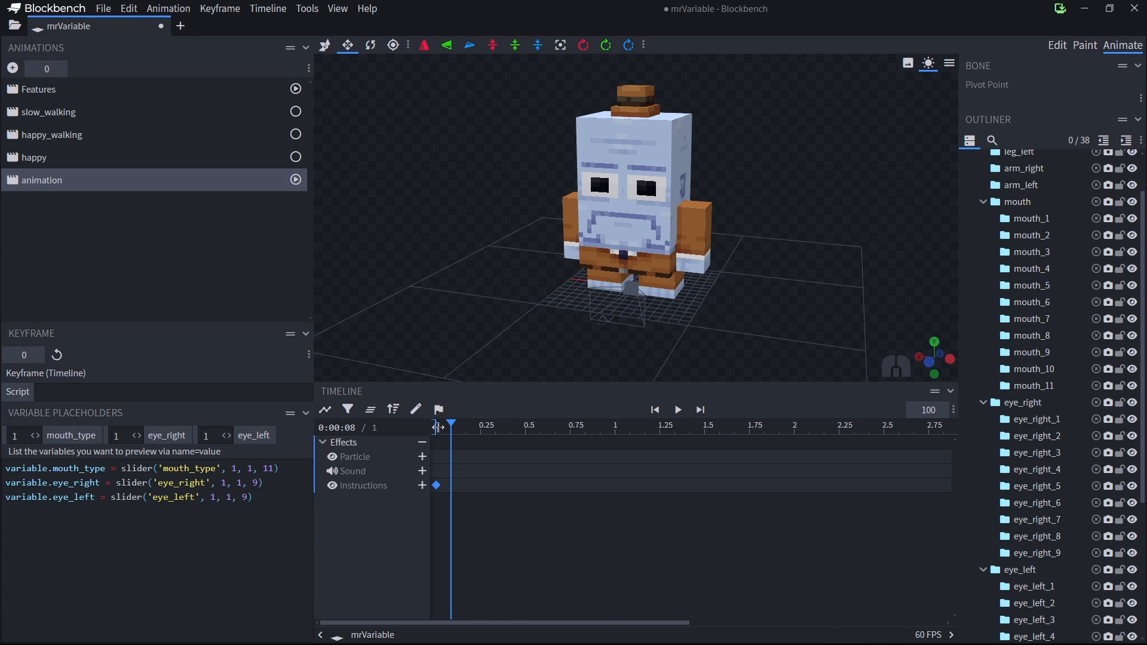
{"action": "left_click", "coordinate": [438, 427]}
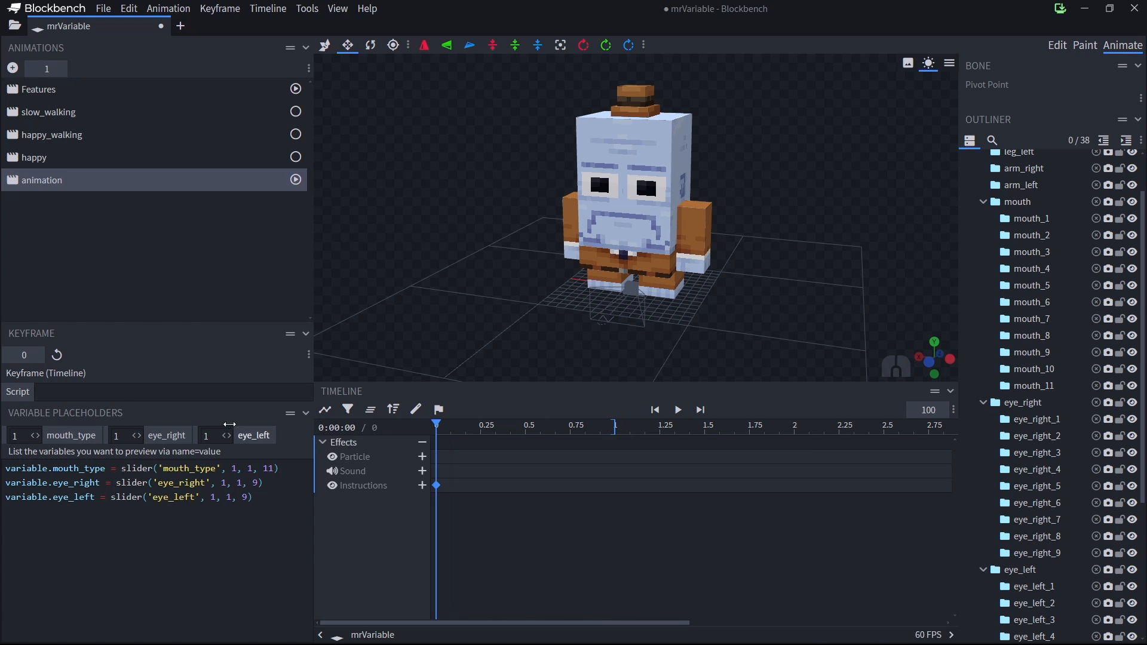
Start the instructions keyframe's script with the line "variable.mouth_type = 1;"
{"action": "left_click", "coordinate": [74, 391]}
{"action": "type", "text": "variable."}
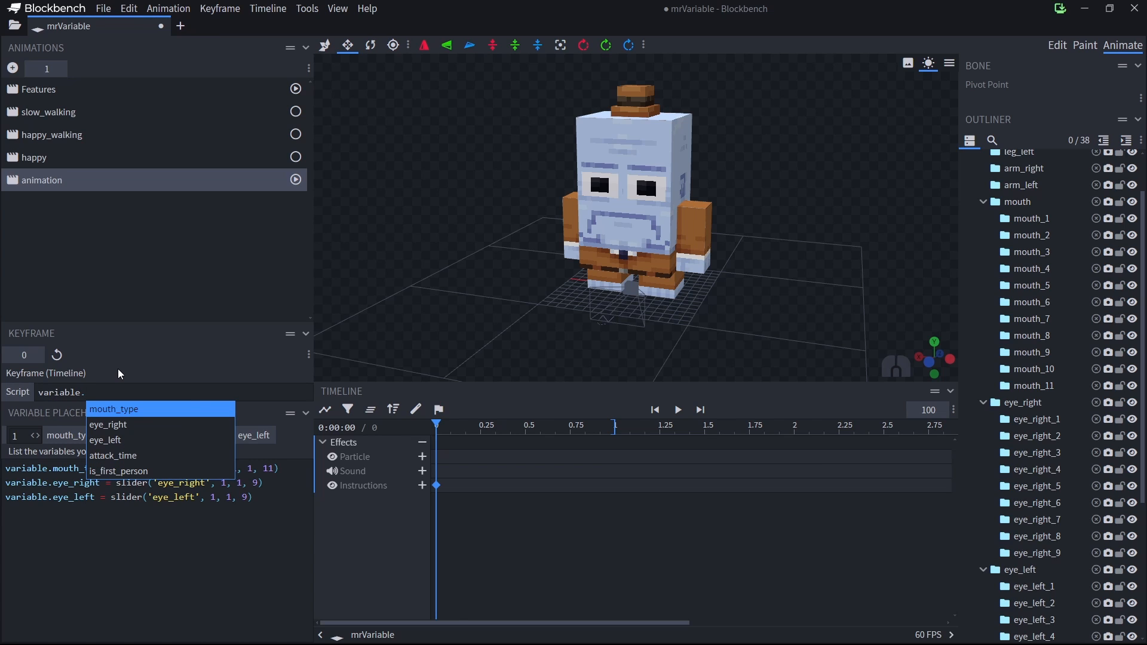
{"action": "key", "text": "Return"}
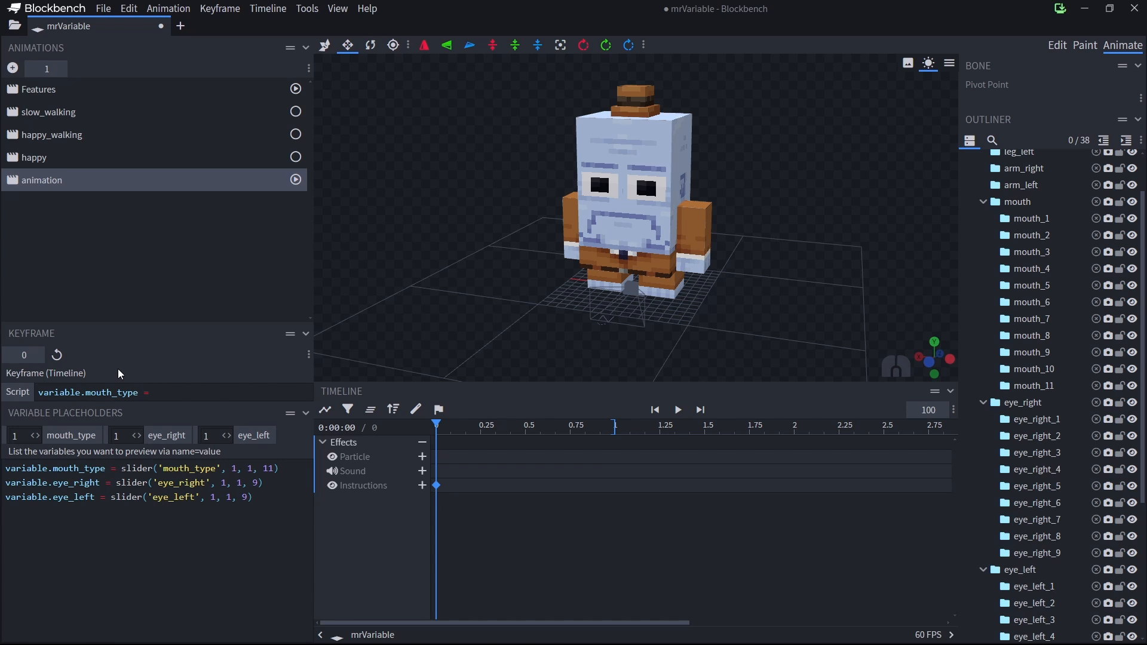
{"action": "type", "text": "= 1"}
{"action": "type", "text": ";"}
{"action": "key", "text": "Return"}
Add the lines "variable.eye_right = 1;" and "variable.eye_left = 1" to the keyframe's script
{"action": "type", "text": "variable."}
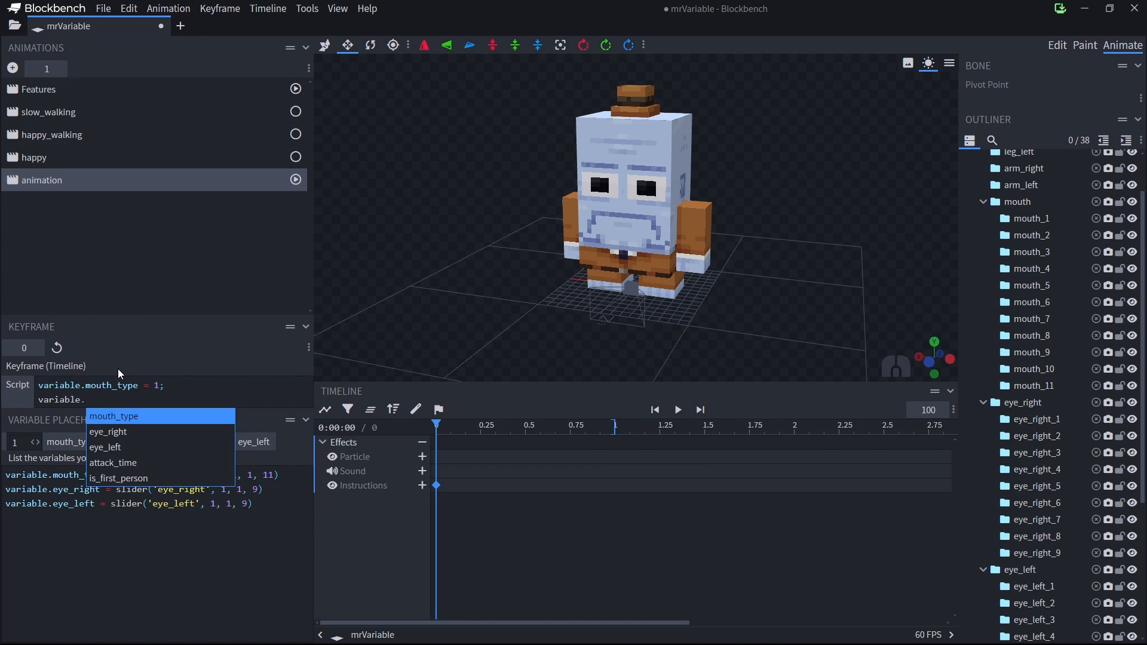
{"action": "type", "text": "eye_right"}
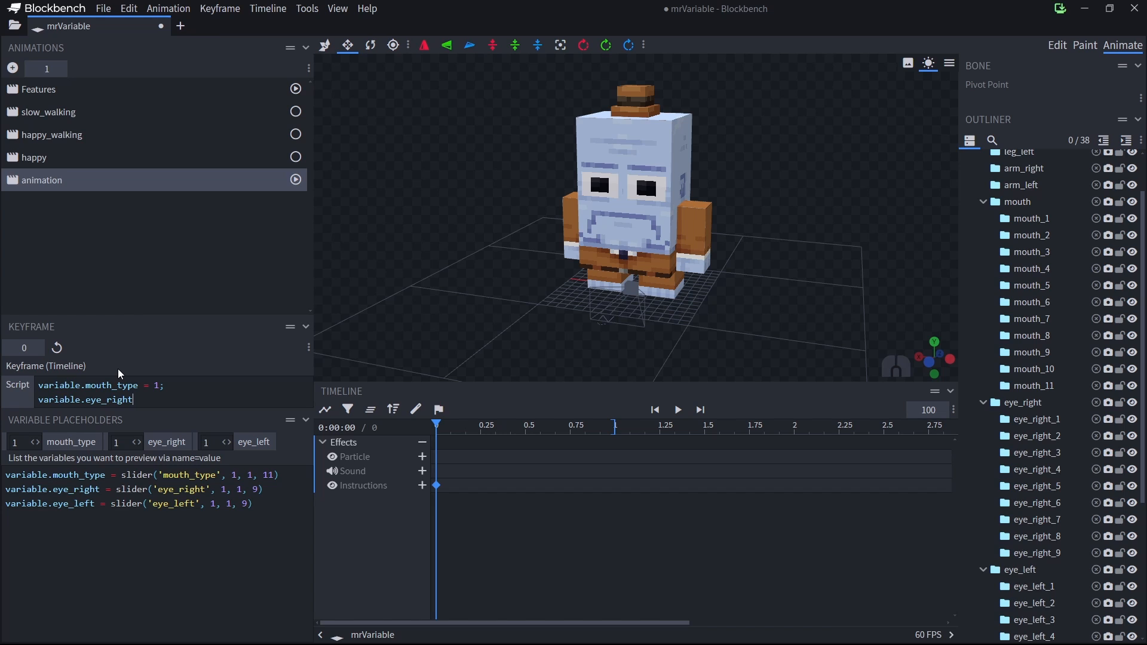
{"action": "type", "text": " = 1;"}
{"action": "key", "text": "Return"}
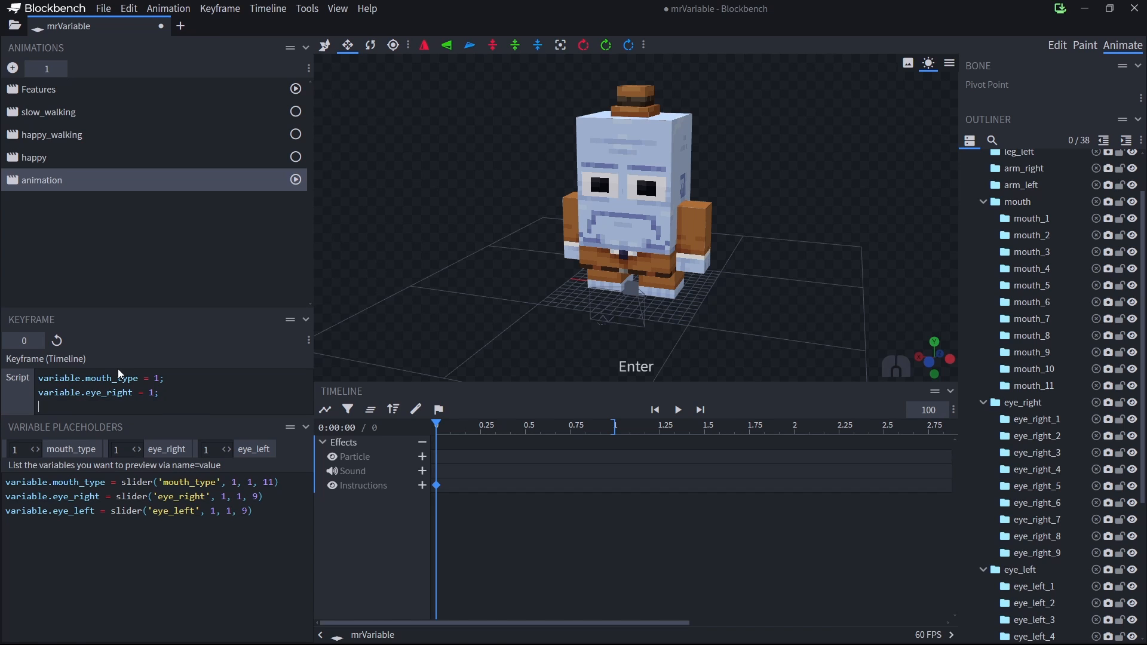
{"action": "type", "text": "variable."}
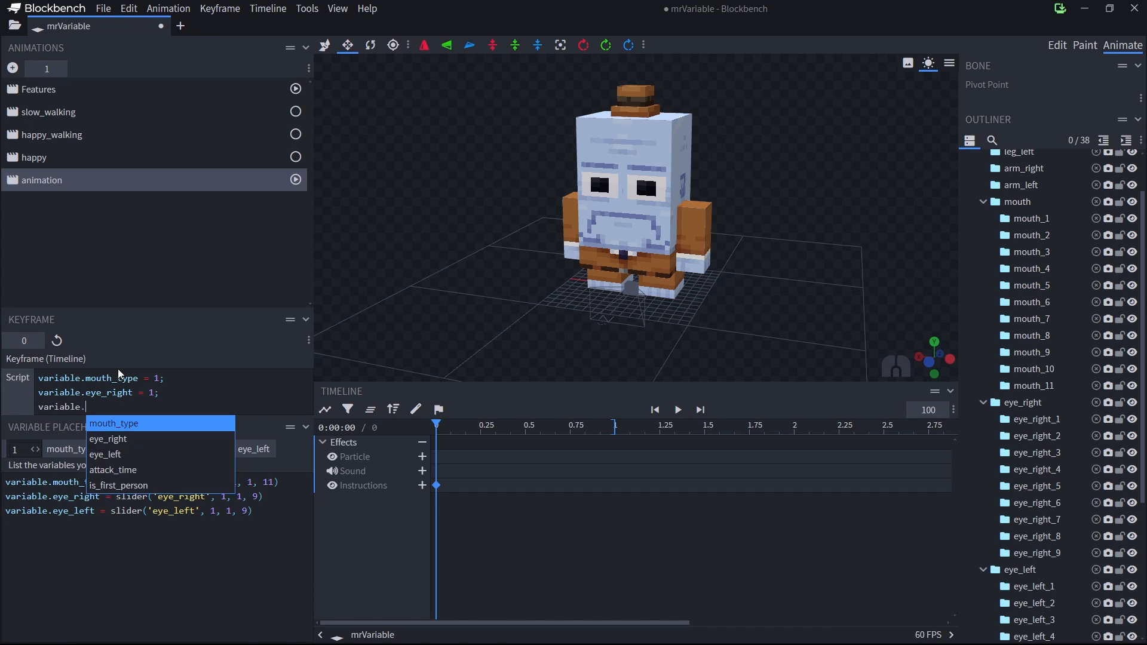
{"action": "key", "text": "Down"}
{"action": "key", "text": "Down"}
{"action": "key", "text": "Return"}
{"action": "type", "text": "= 1"}
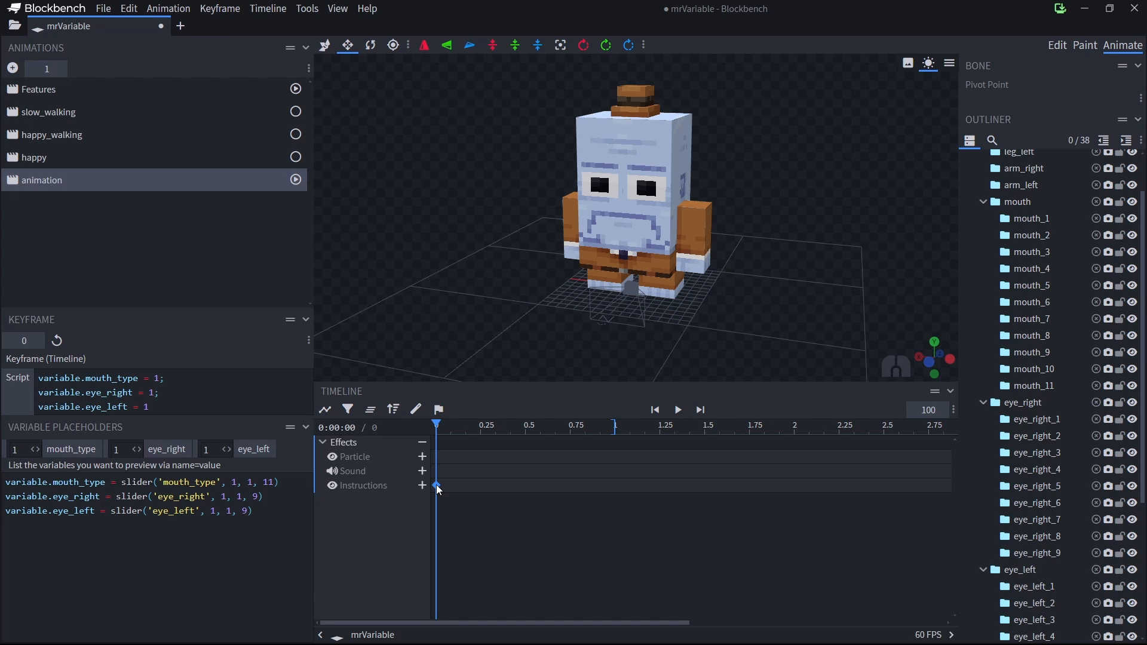
Play the new animation briefly and return the playhead to the start
{"action": "key", "text": "space"}
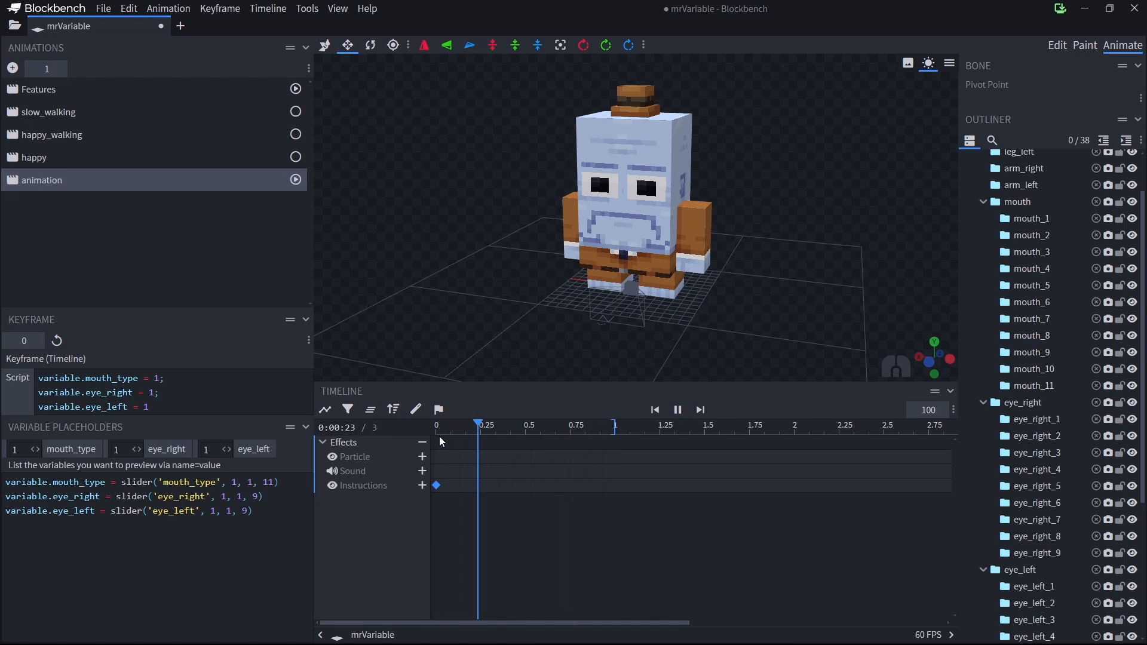
{"action": "key", "text": "space"}
{"action": "left_click", "coordinate": [436, 429]}
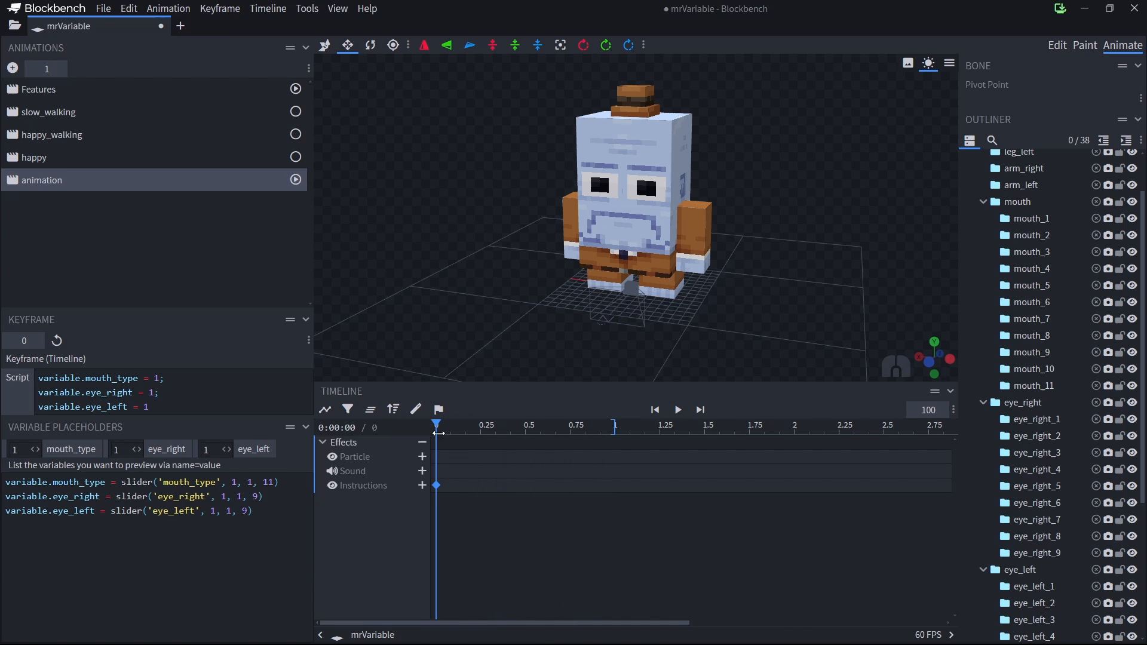
Copy the instructions keyframe at time 0 and paste it at 0.25 seconds
{"action": "left_click", "coordinate": [474, 513]}
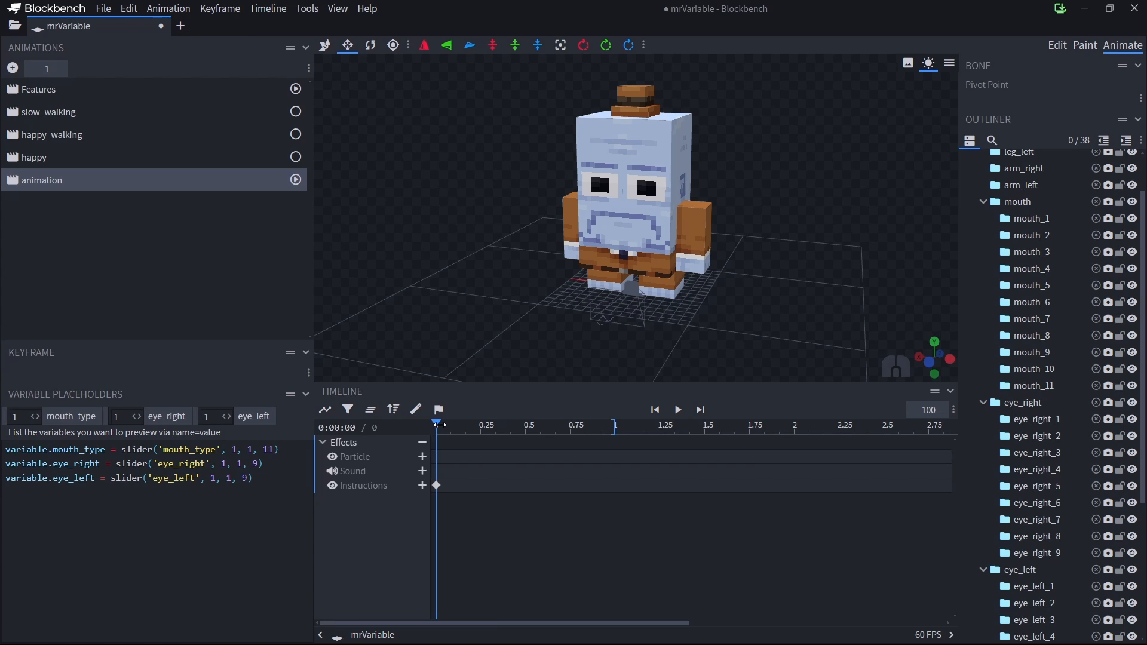
{"action": "left_click_drag", "start_coordinate": [440, 425], "coordinate": [480, 425]}
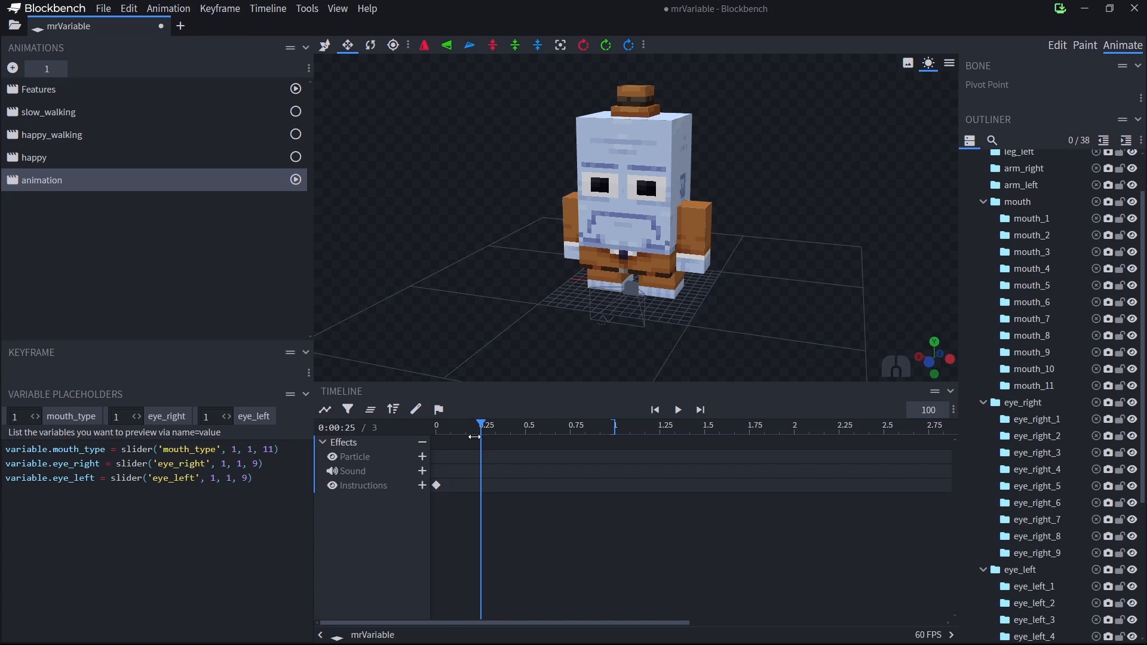
{"action": "left_click", "coordinate": [437, 485]}
{"action": "right_click", "coordinate": [438, 487]}
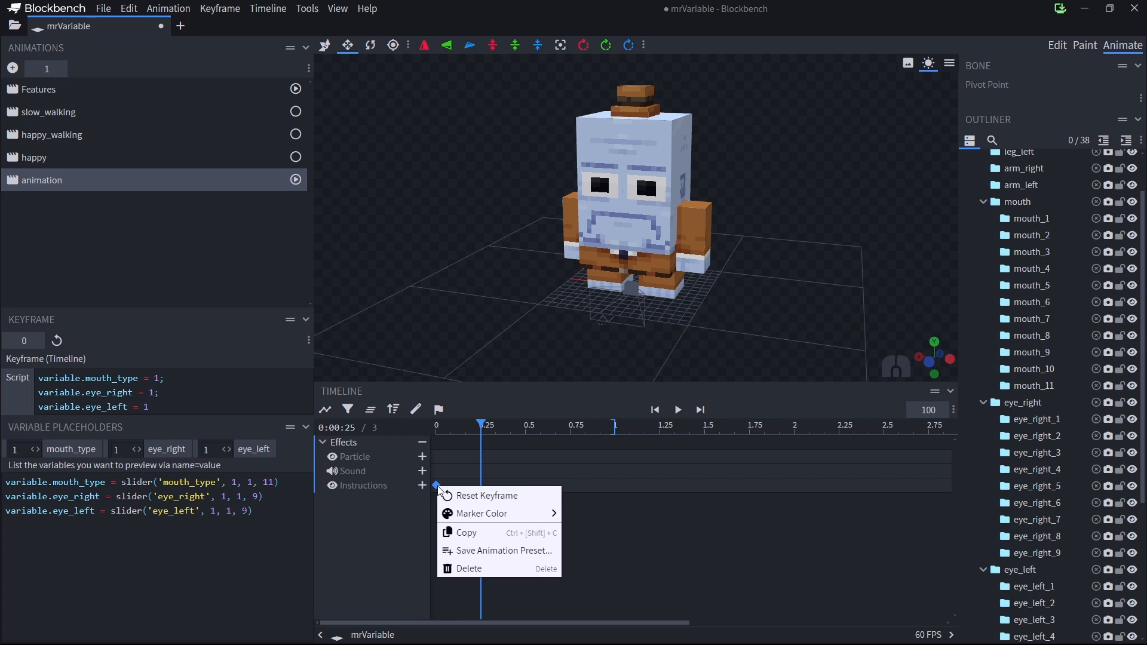
{"action": "left_click", "coordinate": [463, 533]}
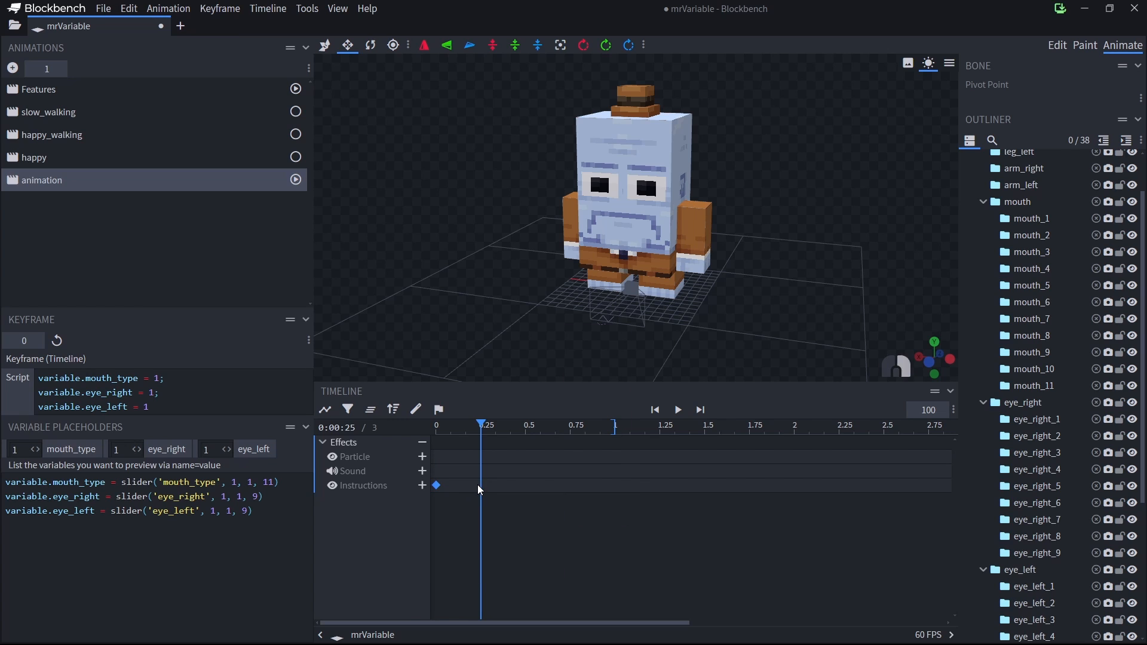
{"action": "right_click", "coordinate": [480, 489]}
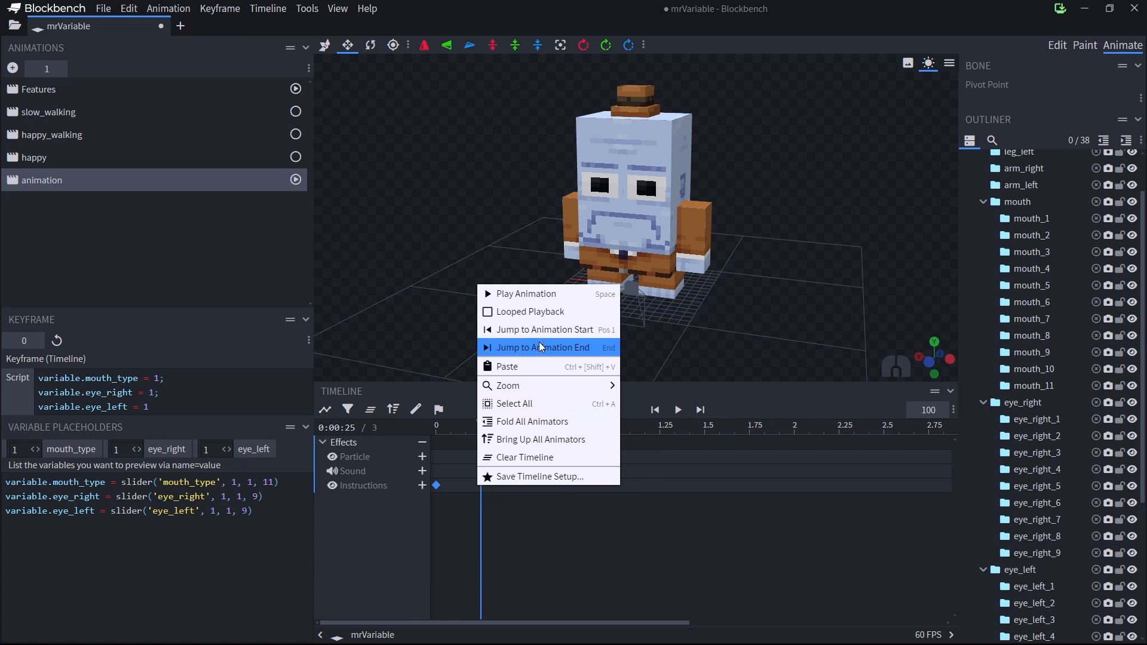
{"action": "left_click", "coordinate": [556, 367]}
In the 0.25-second keyframe's script, set mouth_type to 2, eye_right to 5 and eye_left to 5, and return the playhead to the start
{"action": "double_click", "coordinate": [156, 378]}
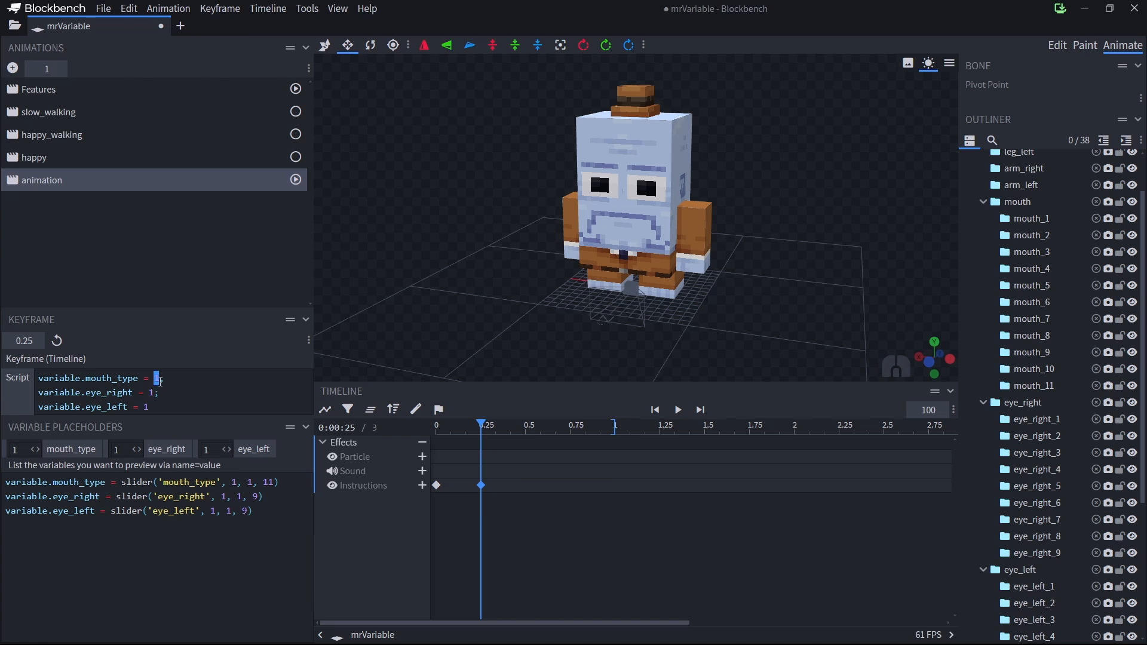
{"action": "type", "text": "2"}
{"action": "double_click", "coordinate": [152, 393]}
{"action": "type", "text": "5"}
{"action": "double_click", "coordinate": [145, 406]}
{"action": "type", "text": "5"}
{"action": "left_click_drag", "start_coordinate": [480, 425], "coordinate": [431, 431]}
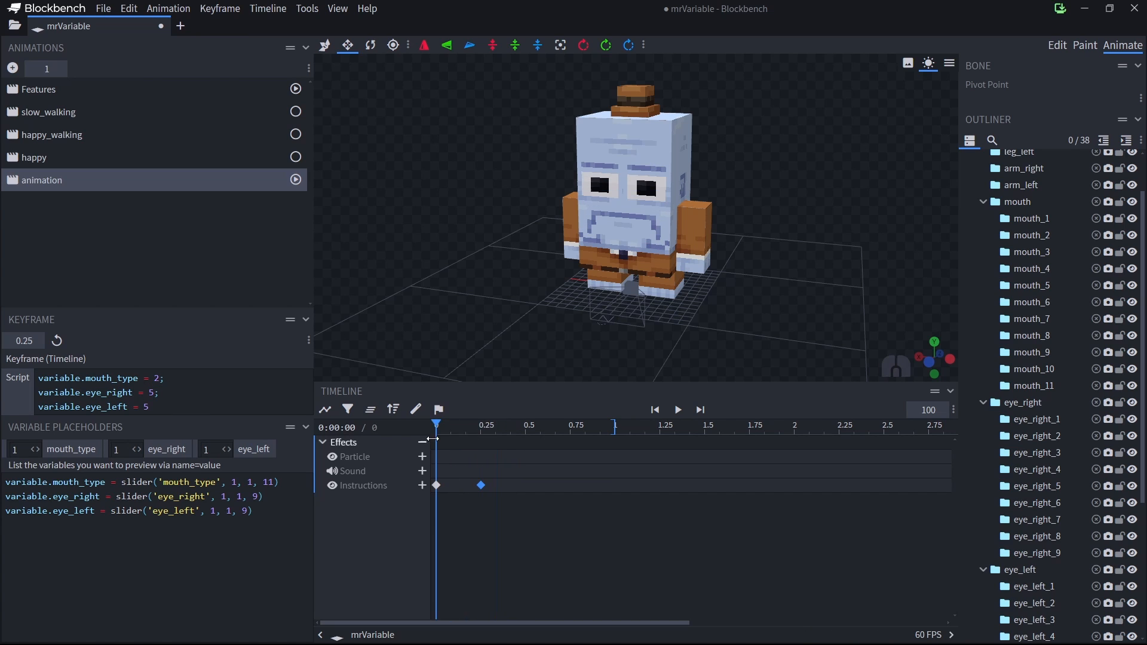
Play the slow_walking animation and activate Features so both run together
{"action": "left_click", "coordinate": [217, 112]}
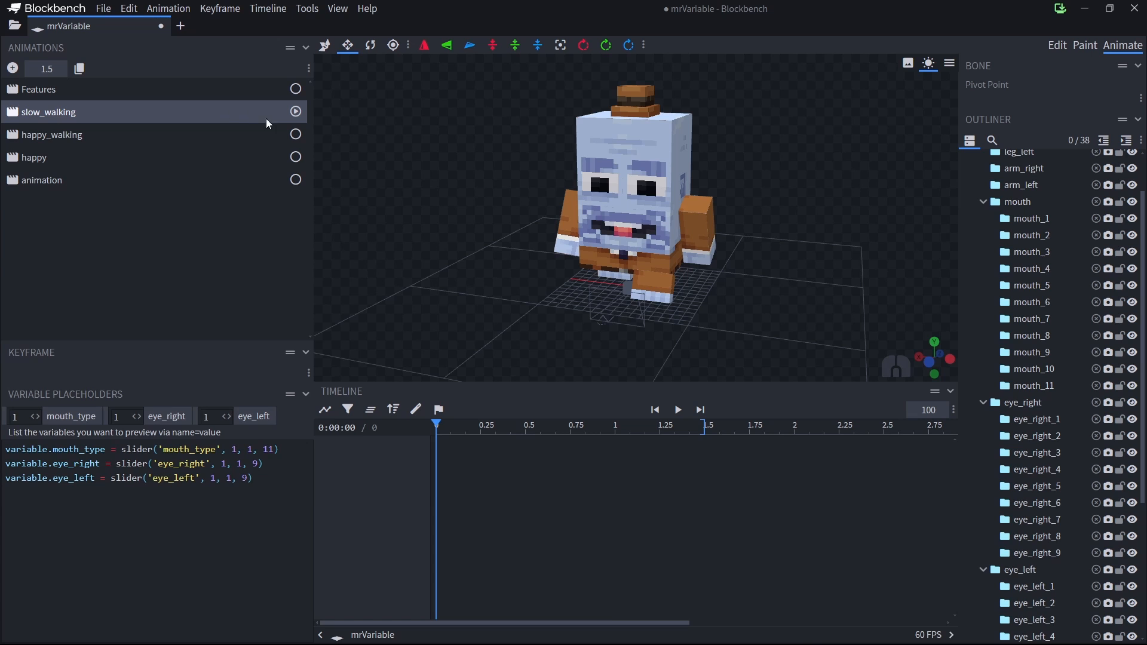
{"action": "key", "text": "space"}
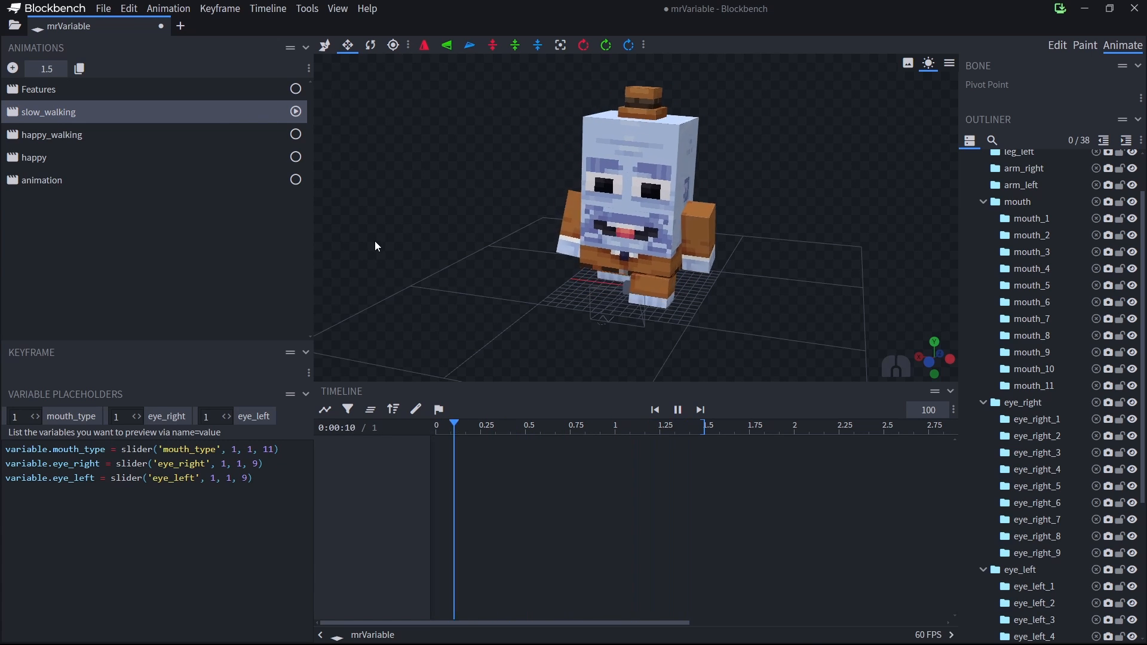
{"action": "left_click", "coordinate": [298, 91]}
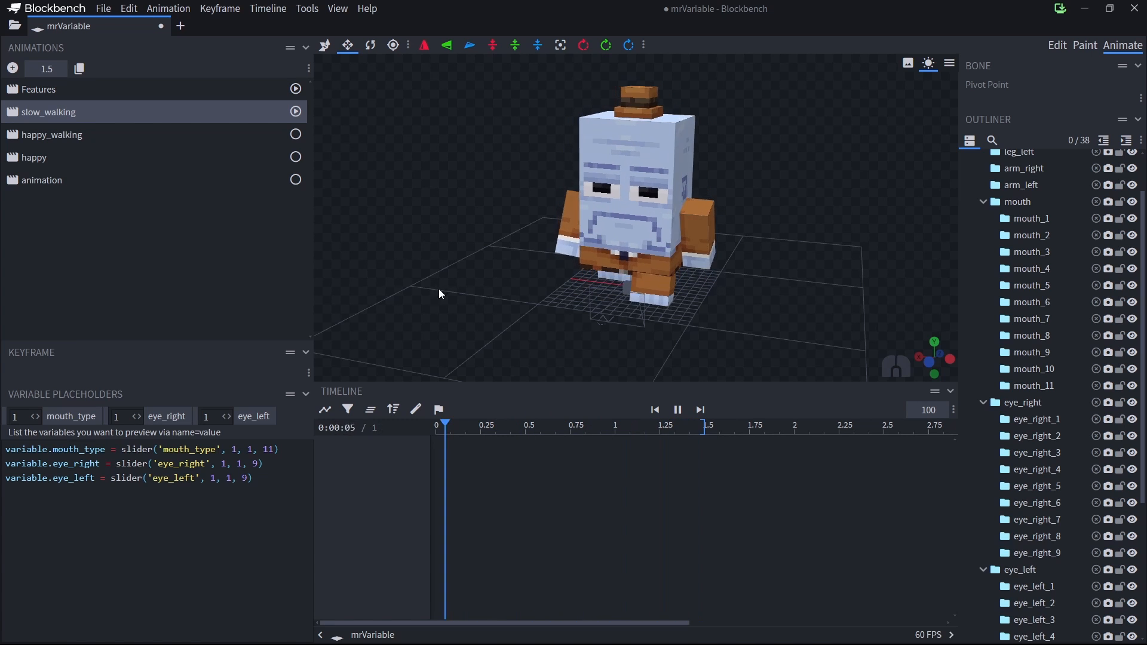
Show the slow_walking effects in the timeline and inspect the scripts of the first two instructions keyframes
{"action": "left_click", "coordinate": [416, 408]}
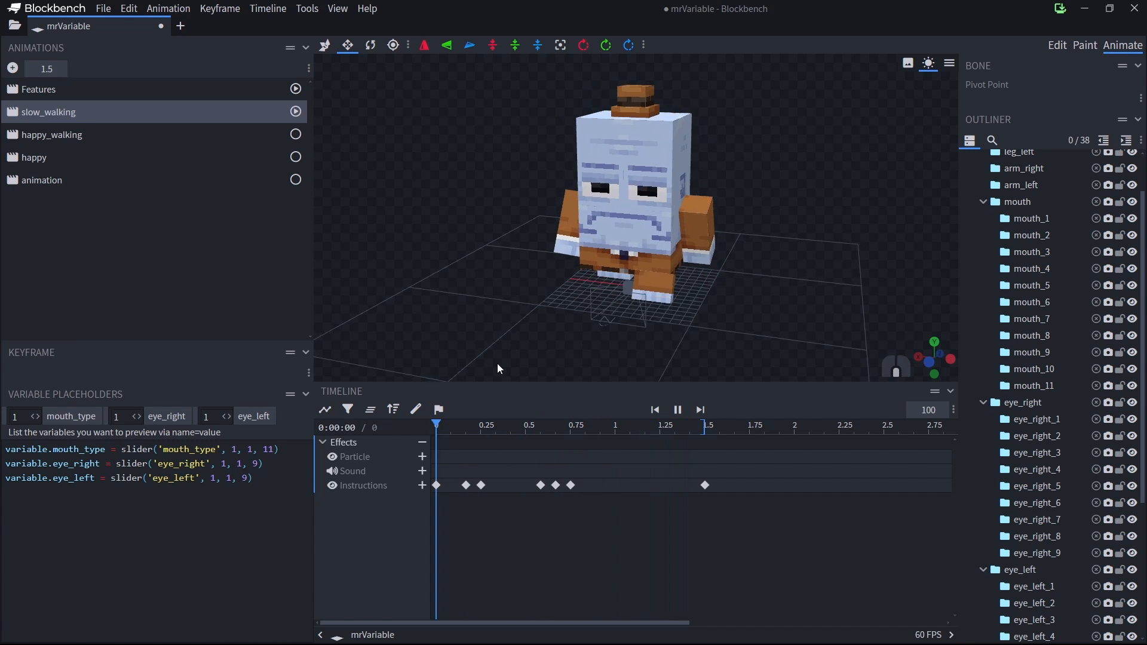
{"action": "left_click_drag", "start_coordinate": [528, 365], "coordinate": [469, 366]}
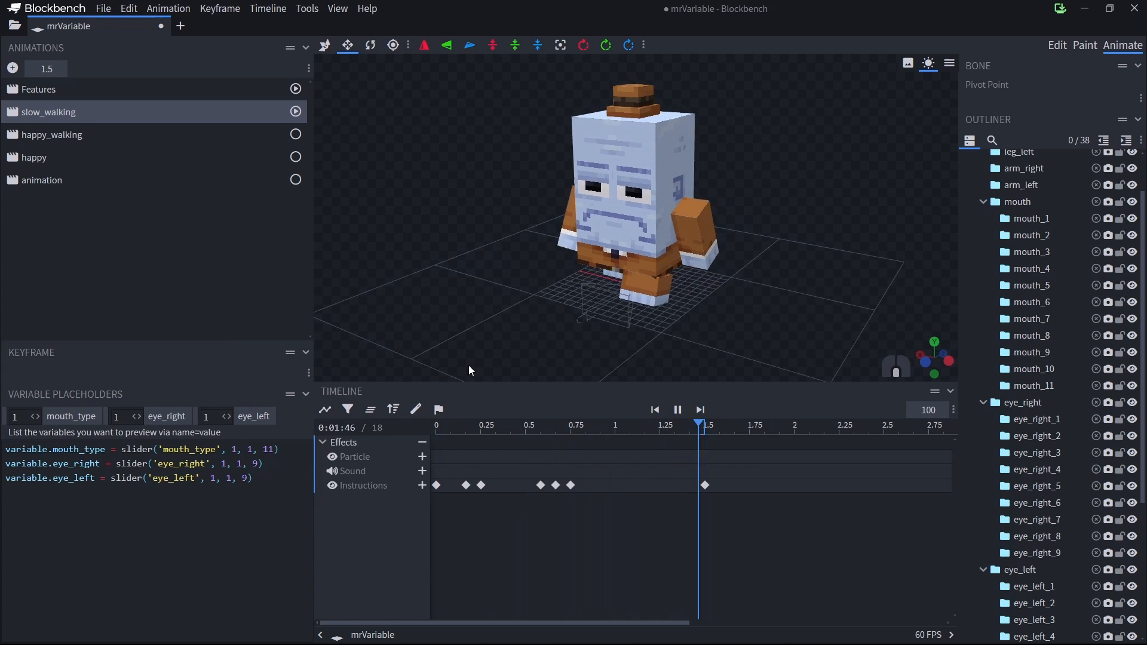
{"action": "key", "text": "space"}
{"action": "left_click", "coordinate": [437, 486]}
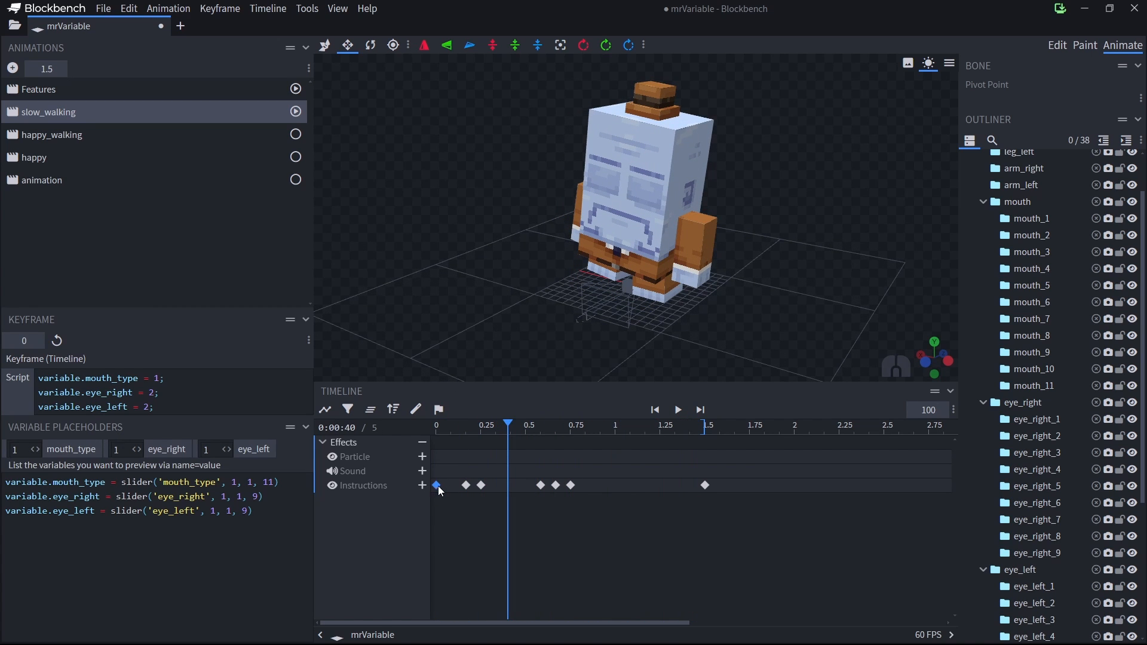
{"action": "left_click", "coordinate": [467, 486]}
Replay slow_walking from the start, watch the changing face from several angles, and pause it
{"action": "left_click_drag", "start_coordinate": [509, 426], "coordinate": [435, 427]}
{"action": "key", "text": "space"}
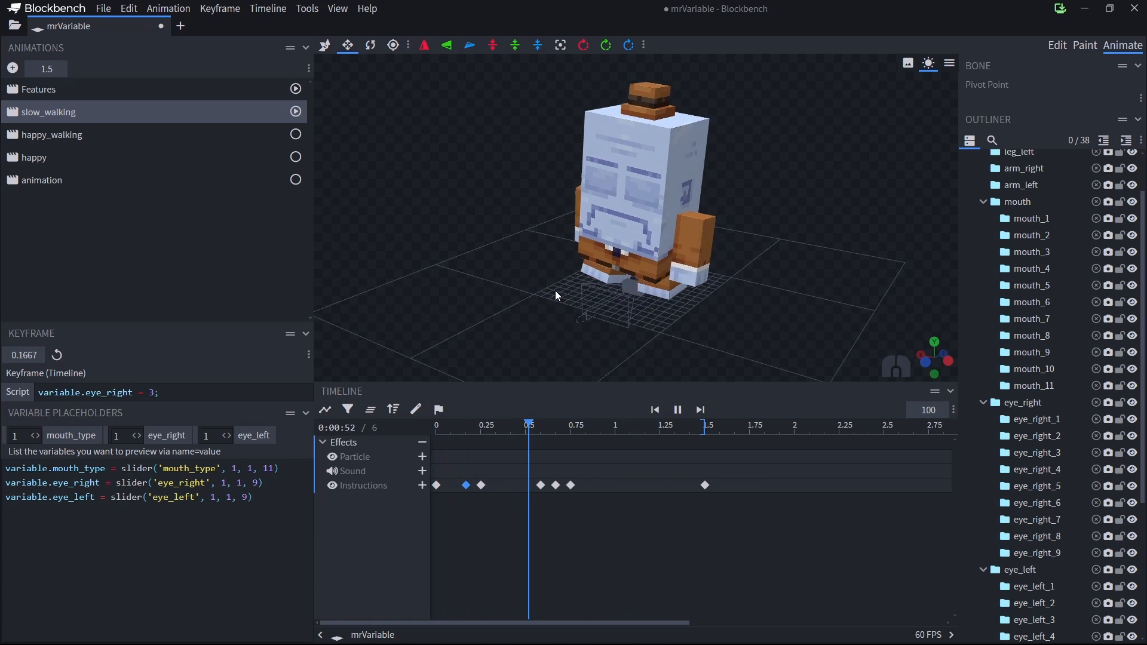
{"action": "middle_click_drag", "start_coordinate": [555, 291], "coordinate": [651, 289]}
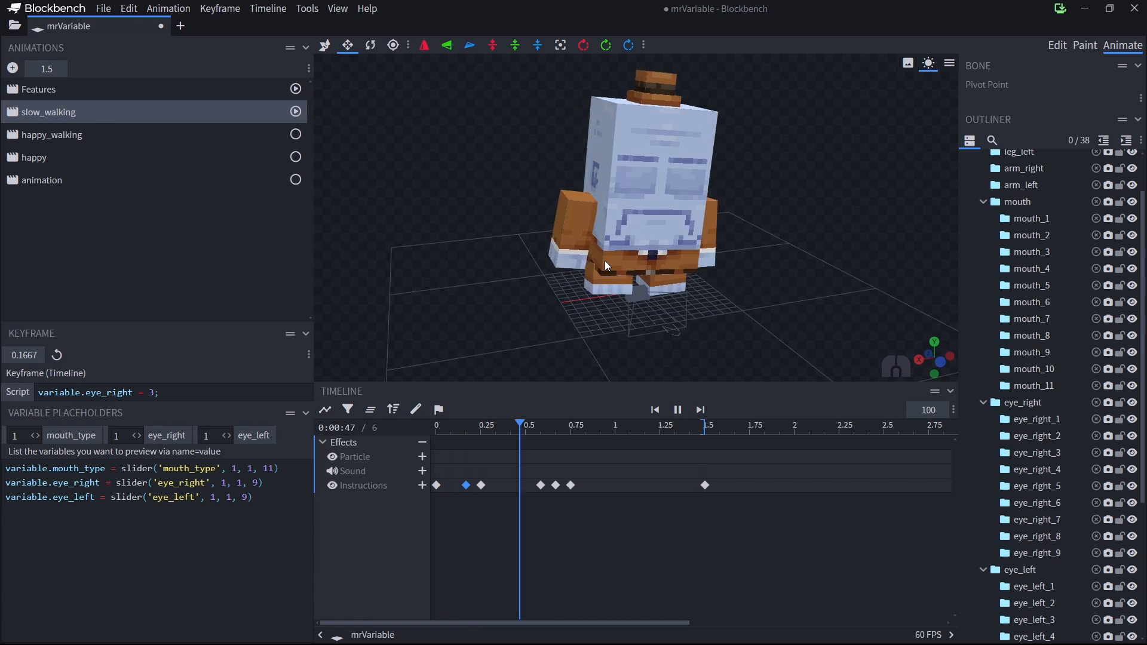
{"action": "middle_click_drag", "start_coordinate": [604, 260], "coordinate": [486, 256]}
{"action": "key", "text": "space"}
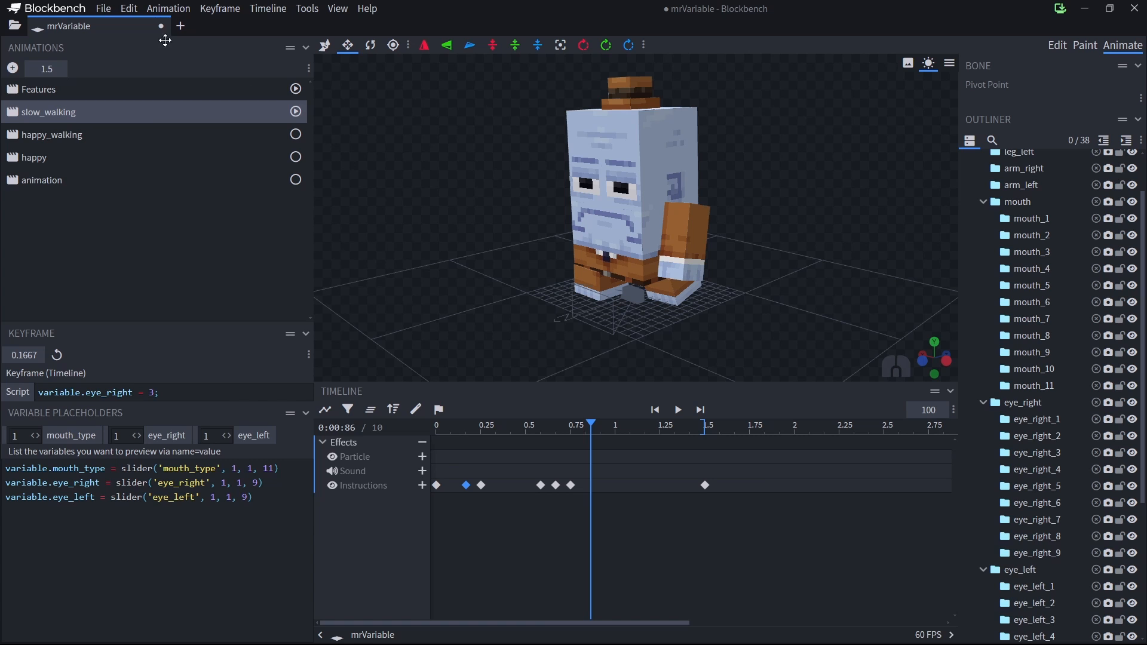
Search the installed plugins for "camer" and view the details of the Cameras plugin
{"action": "left_click", "coordinate": [104, 8]}
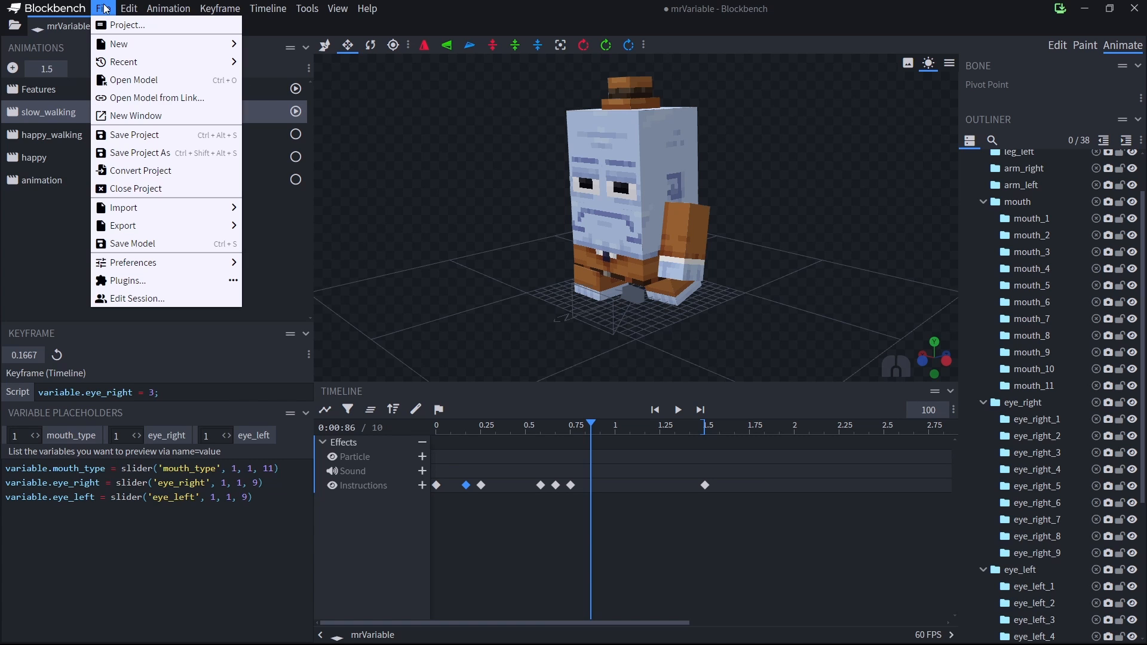
{"action": "left_click", "coordinate": [184, 279]}
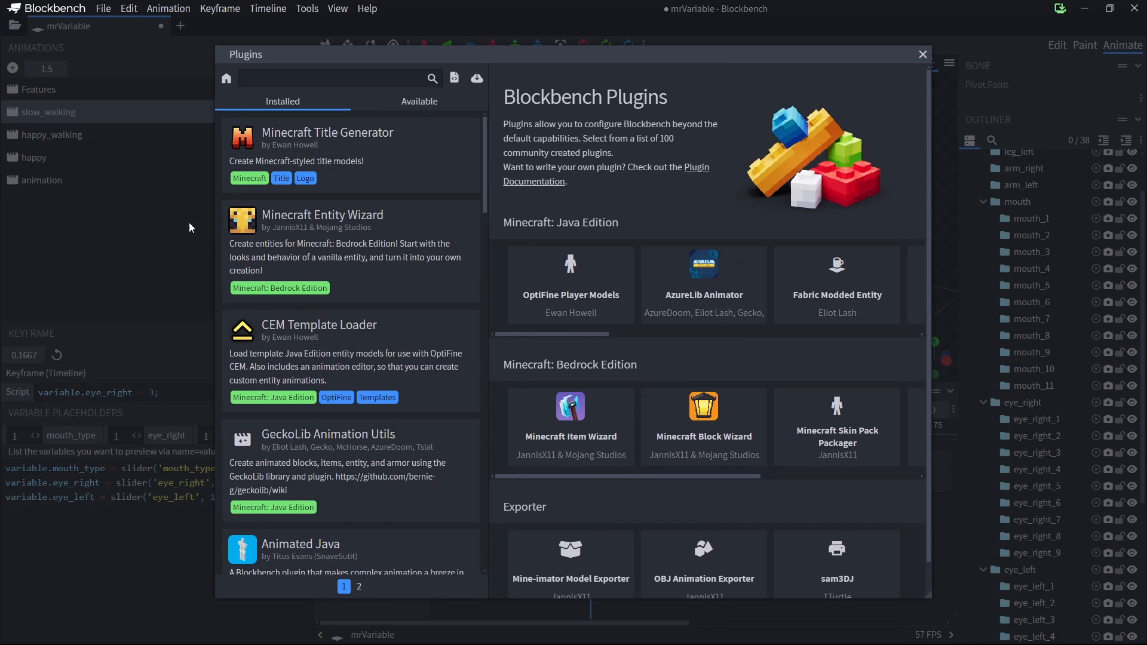
{"action": "left_click", "coordinate": [274, 77]}
{"action": "type", "text": "camer"}
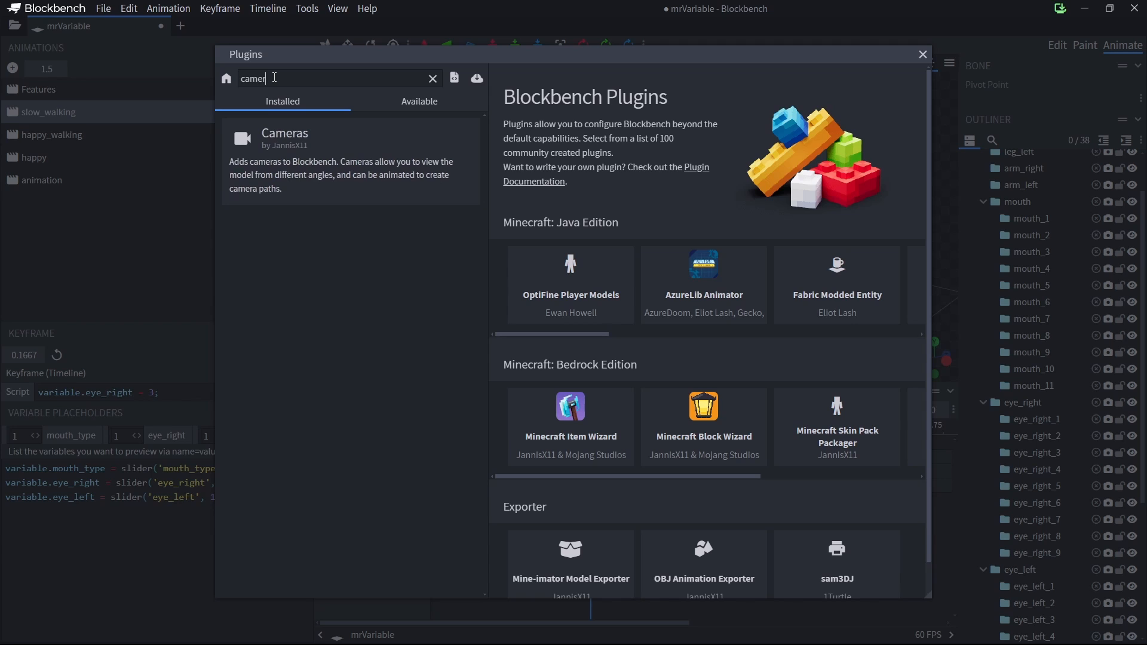
{"action": "left_click", "coordinate": [307, 146]}
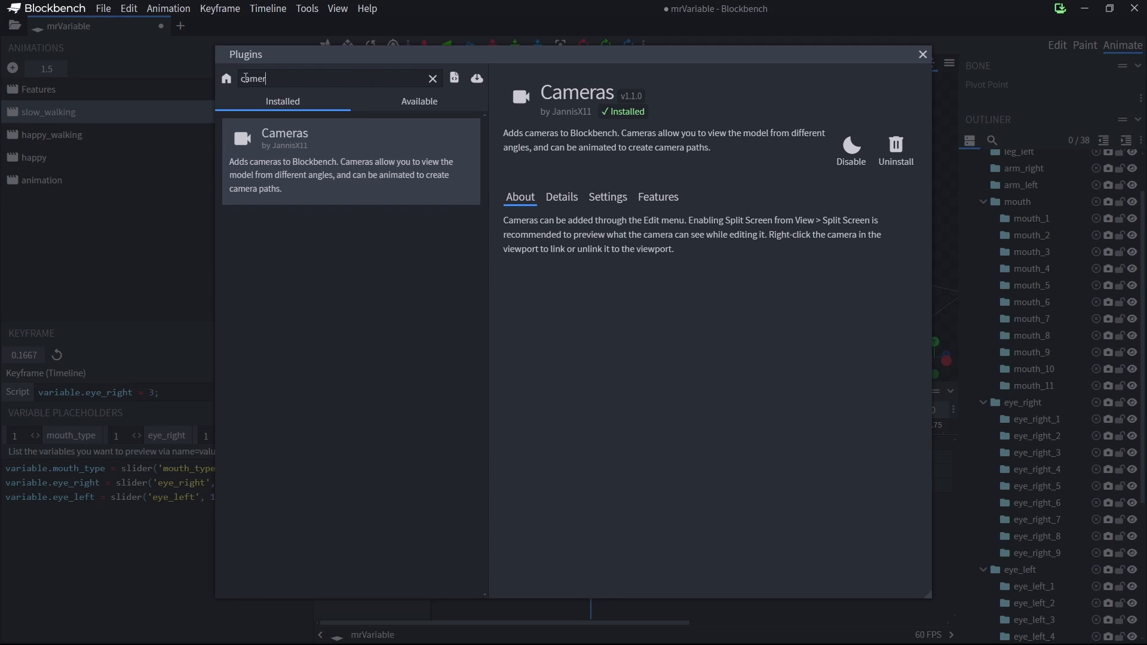
Search the installed plugins for "sce", read the Scene Recorder plugin's description and formats, and close the plugin manager
{"action": "left_click_drag", "start_coordinate": [266, 78], "coordinate": [243, 80]}
{"action": "key", "text": "BackSpace"}
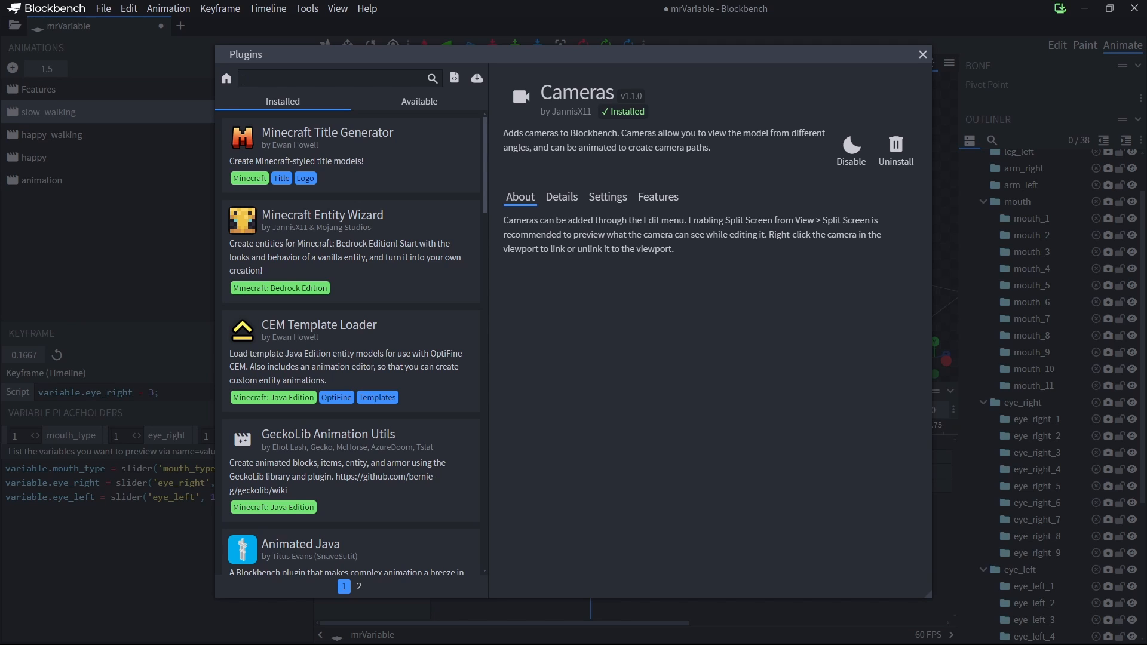
{"action": "type", "text": "sce"}
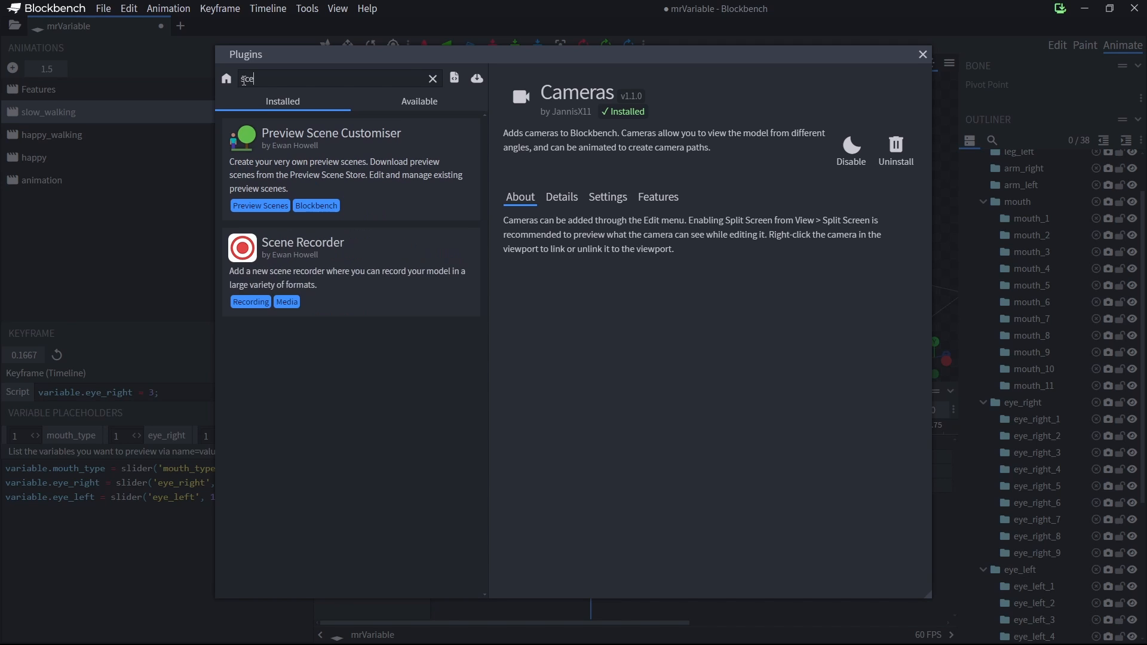
{"action": "left_click", "coordinate": [366, 262]}
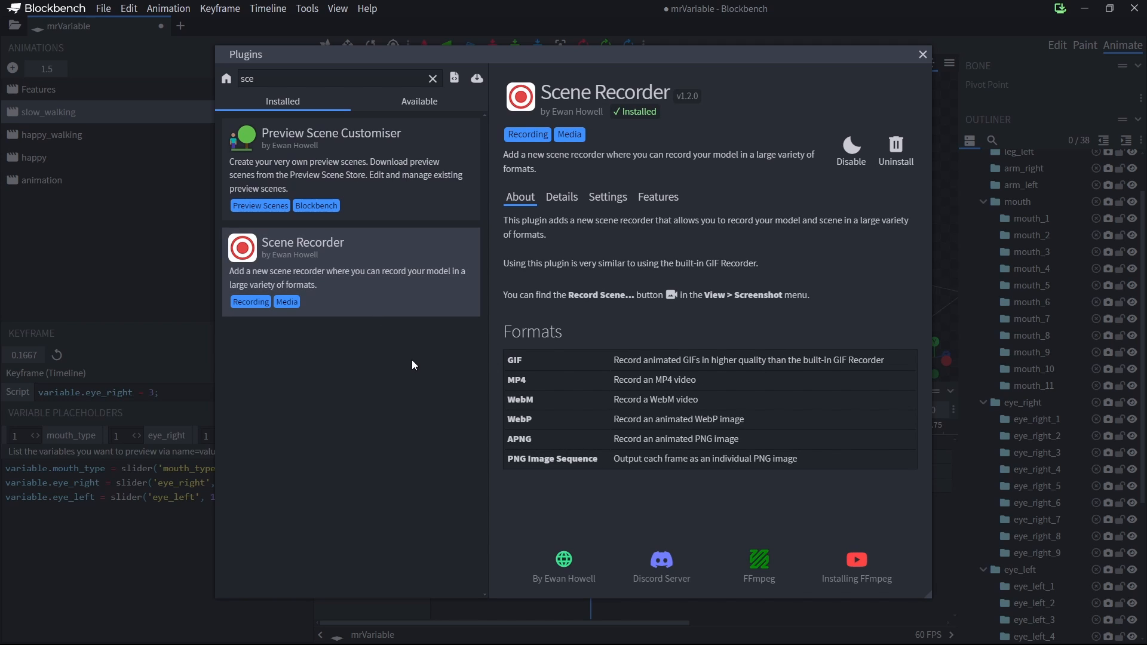
{"action": "left_click_drag", "start_coordinate": [543, 164], "coordinate": [515, 158]}
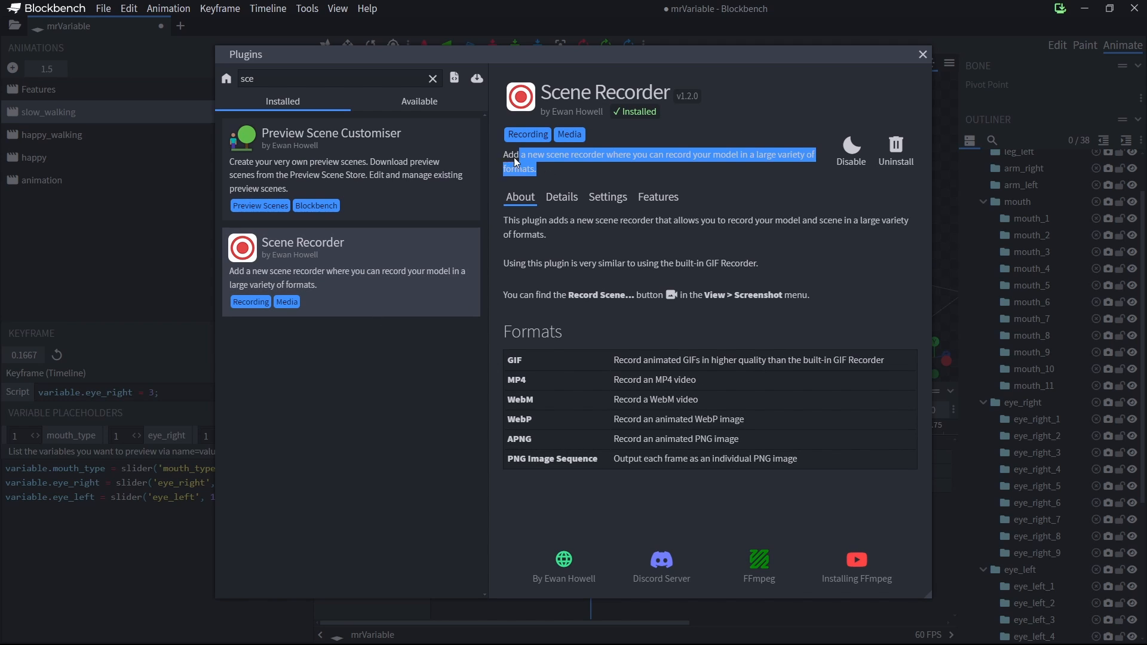
{"action": "left_click", "coordinate": [568, 171]}
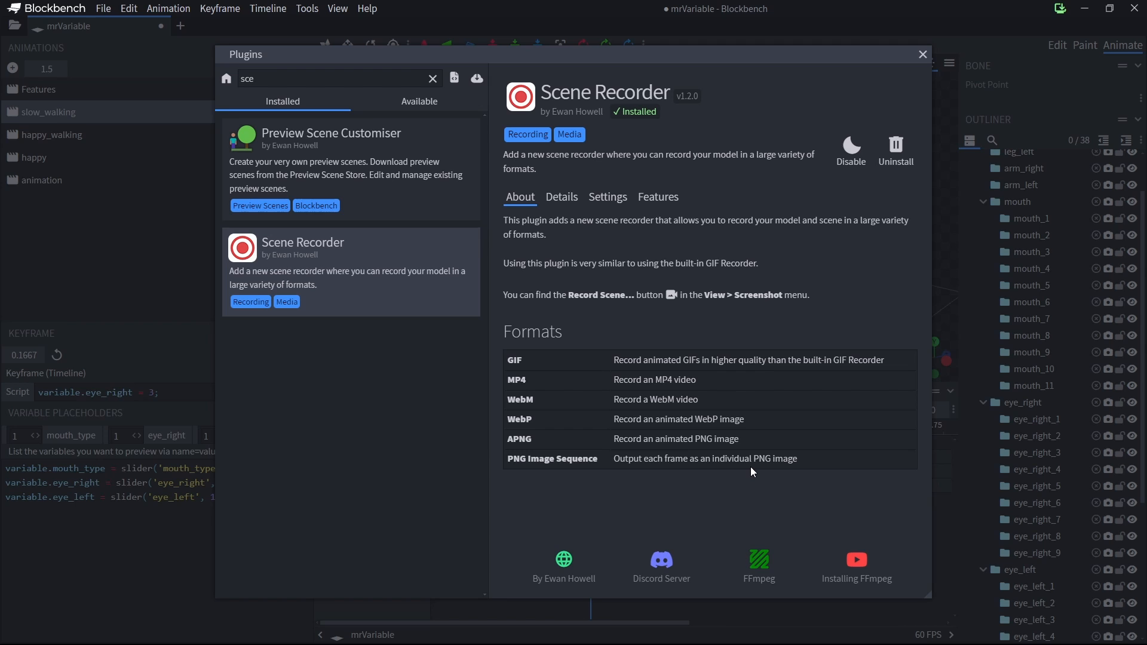
{"action": "left_click", "coordinate": [923, 53]}
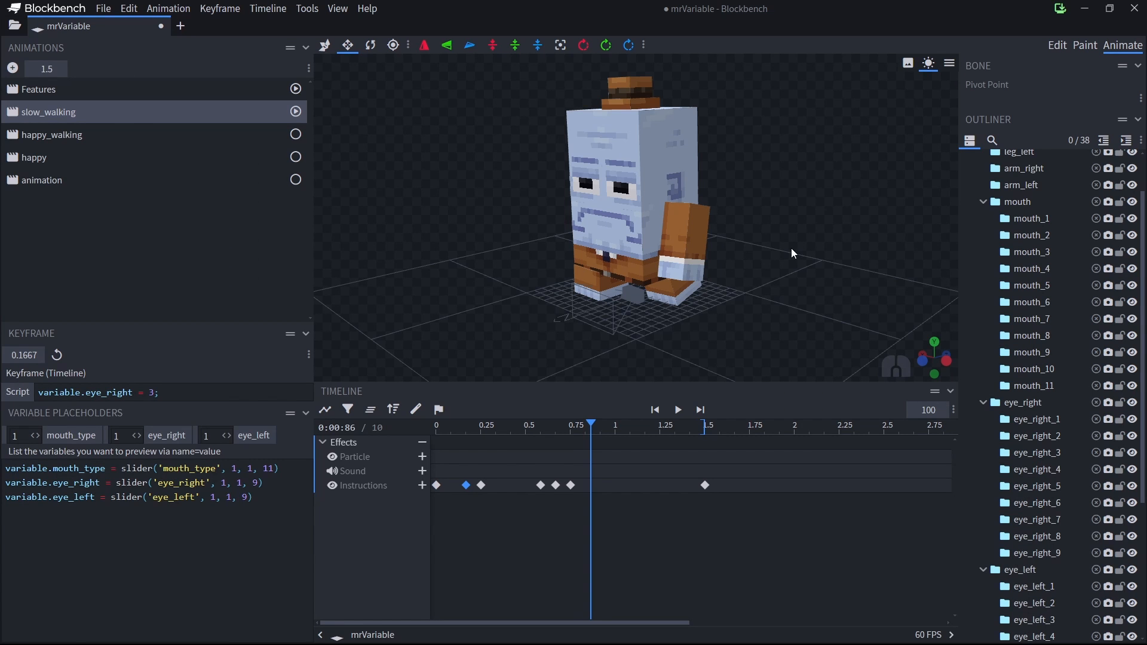